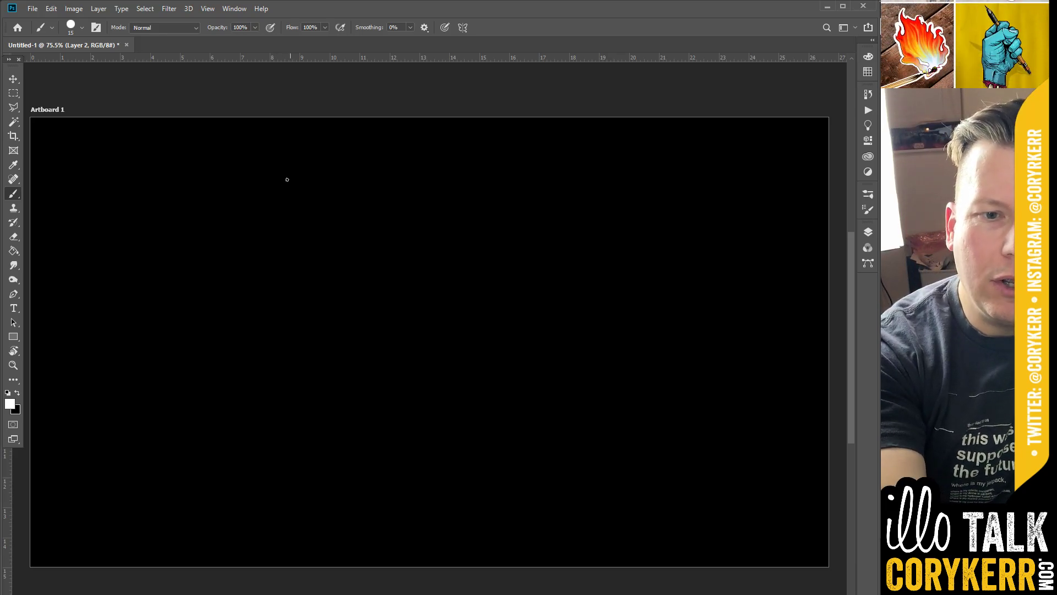
- Handwrite the equation "A + B = C" in white across the upper part of the black artboard
mouse_move(234, 238)
left_mouse_down()
mouse_move(266, 183)
mouse_move(273, 239)
left_mouse_up()
mouse_move(241, 217)
left_mouse_down()
mouse_move(300, 221)
mouse_move(301, 234)
left_mouse_up()
mouse_move(287, 219)
left_mouse_down()
mouse_move(317, 211)
mouse_move(337, 232)
left_mouse_up()
left_click_drag(336, 187, 337, 232)
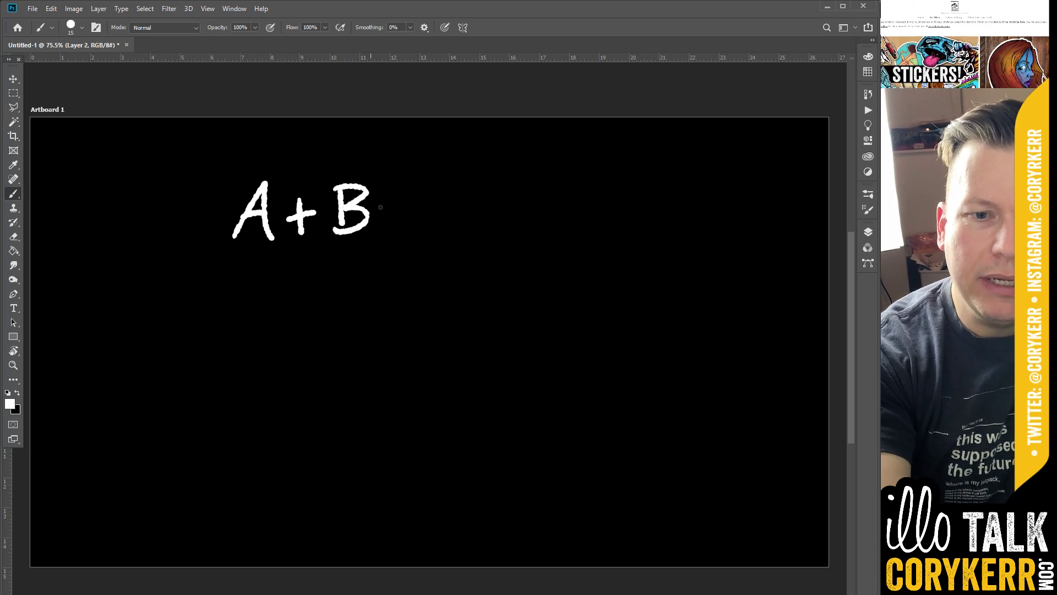
mouse_move(391, 197)
left_mouse_down()
mouse_move(424, 196)
mouse_move(423, 211)
left_mouse_up()
left_click_drag(472, 185, 485, 216)
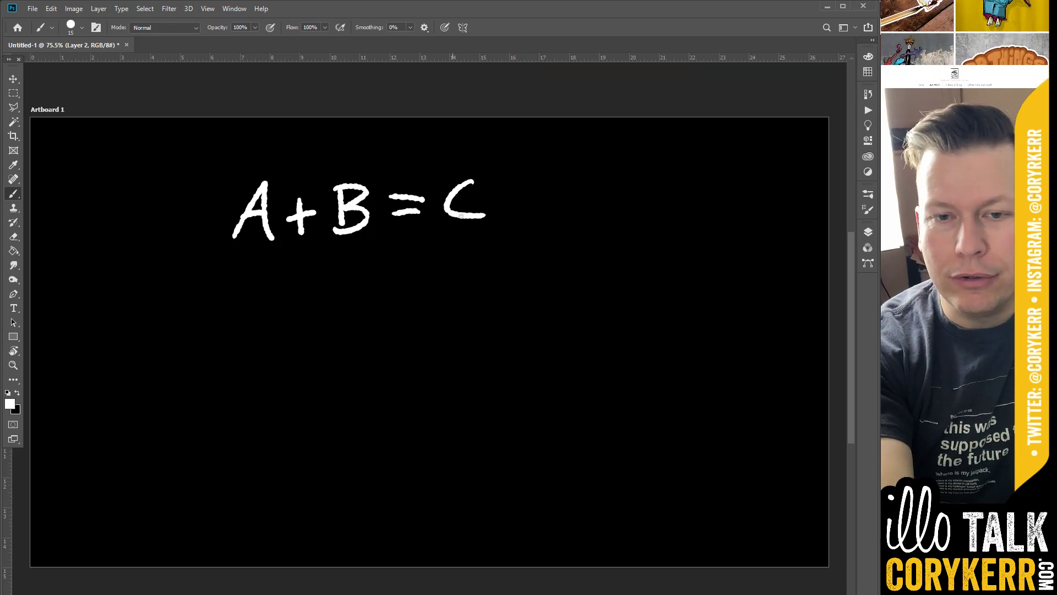
- Write "A=2" and "B=3" beneath the equation, circling each value and linking it to its letter above
left_click_drag(253, 311, 284, 308)
left_click_drag(256, 293, 313, 279)
left_click_drag(293, 293, 357, 295)
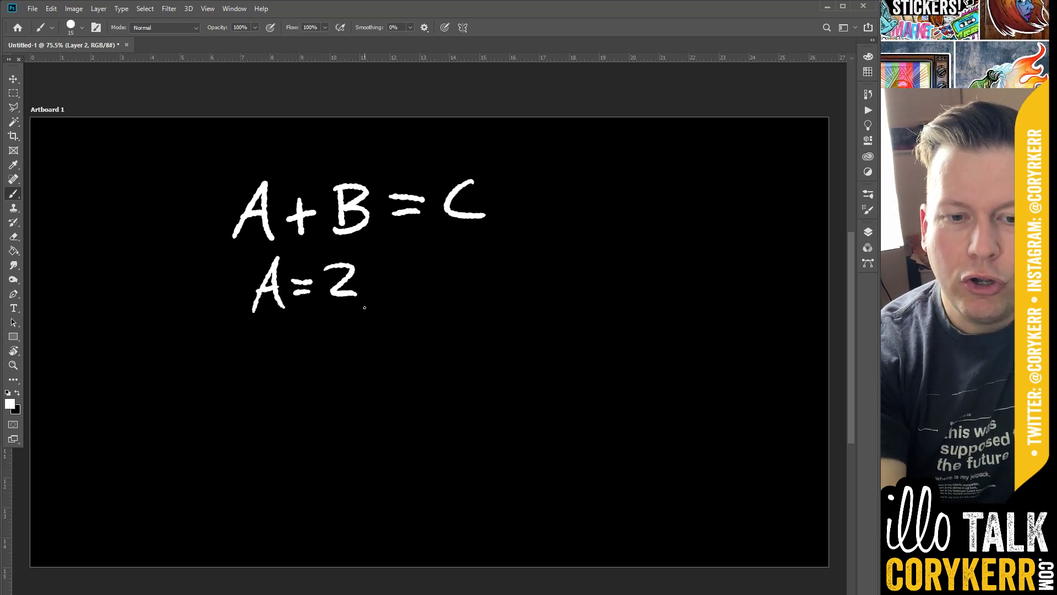
left_click_drag(261, 330, 259, 359)
left_click_drag(256, 320, 261, 364)
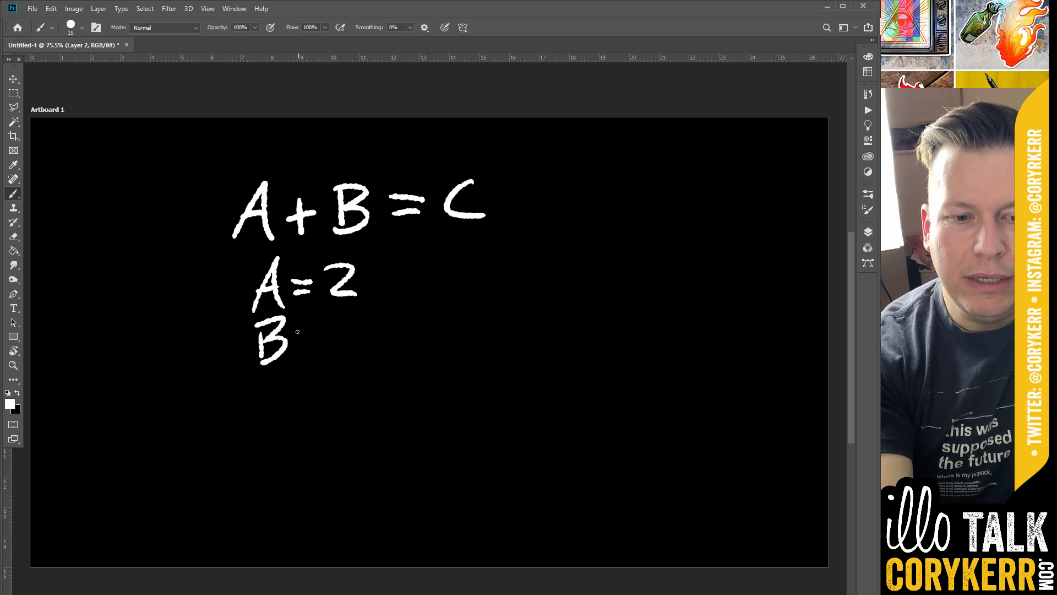
left_click_drag(295, 329, 320, 327)
mouse_move(296, 342)
left_mouse_down()
mouse_move(349, 333)
mouse_move(325, 355)
left_mouse_up()
left_click(349, 333)
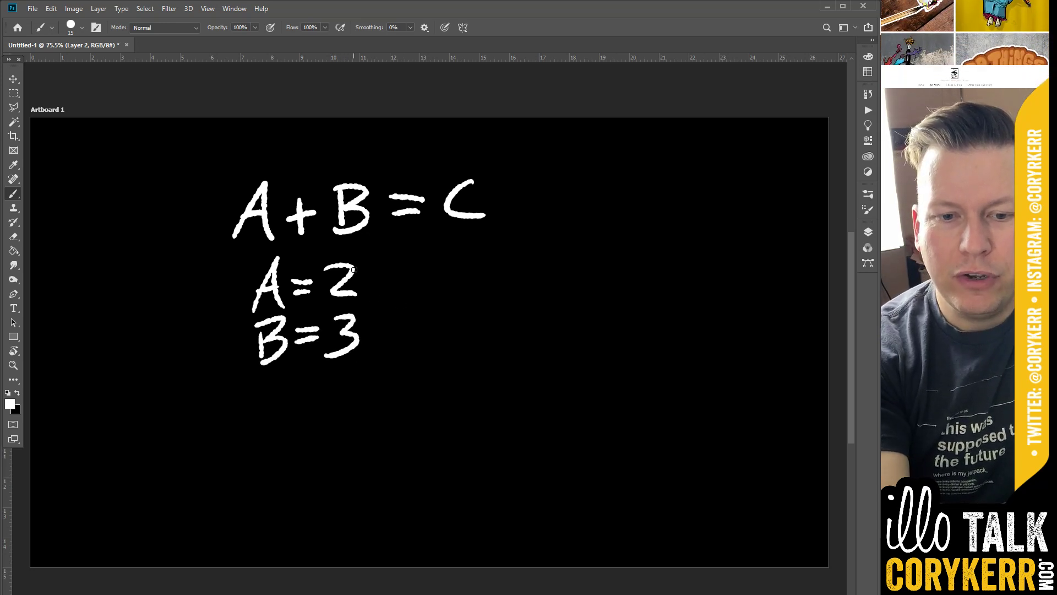
mouse_move(352, 258)
left_mouse_down()
mouse_move(335, 295)
mouse_move(341, 266)
mouse_move(285, 243)
mouse_move(277, 196)
left_mouse_up()
mouse_move(355, 308)
left_mouse_down()
mouse_move(334, 317)
mouse_move(362, 324)
mouse_move(362, 343)
mouse_move(391, 268)
mouse_move(356, 241)
left_mouse_up()
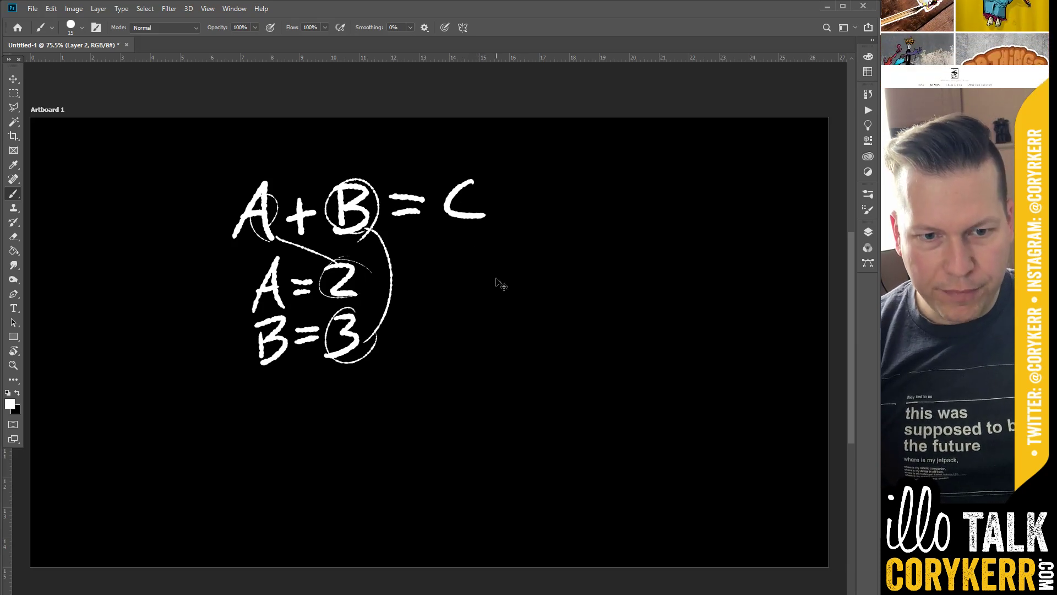
- Erase the circled 3 after "B=" and write 6 in its place
key("e")
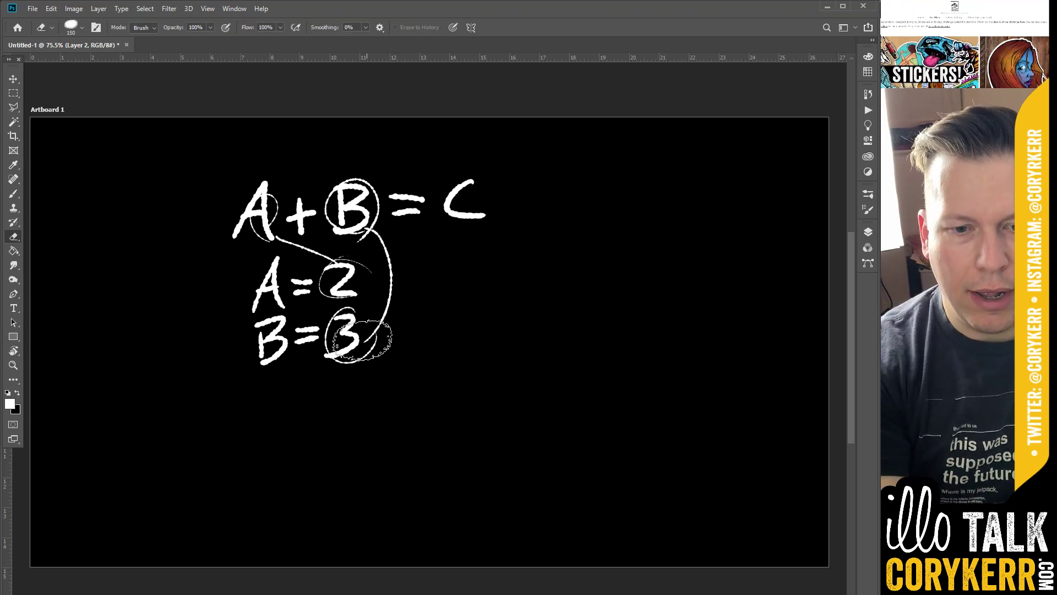
mouse_move(362, 339)
left_mouse_down()
mouse_move(344, 324)
mouse_move(345, 357)
mouse_move(380, 325)
mouse_move(353, 350)
left_mouse_up()
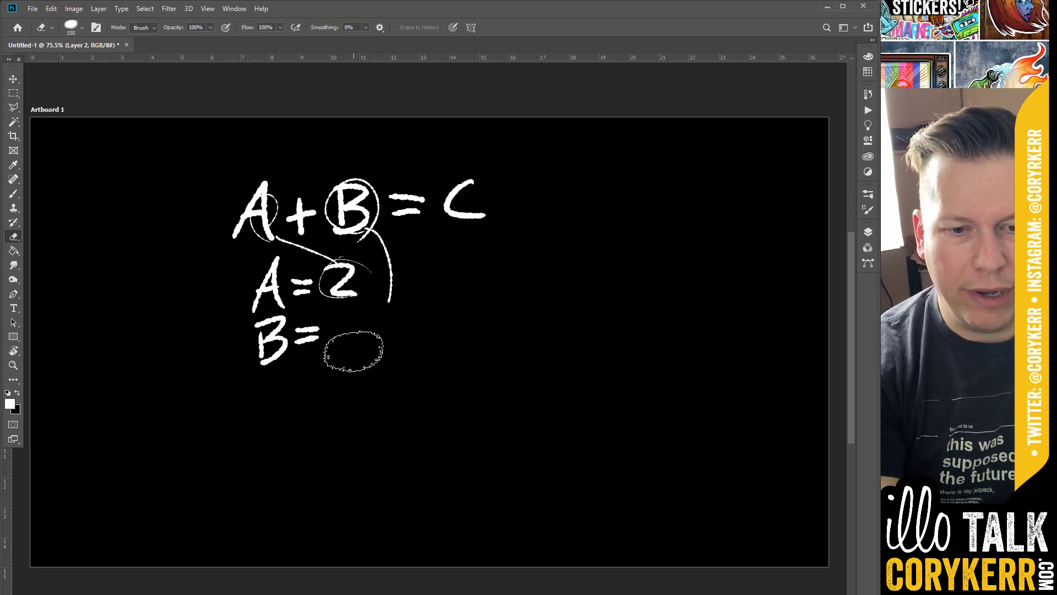
key("b")
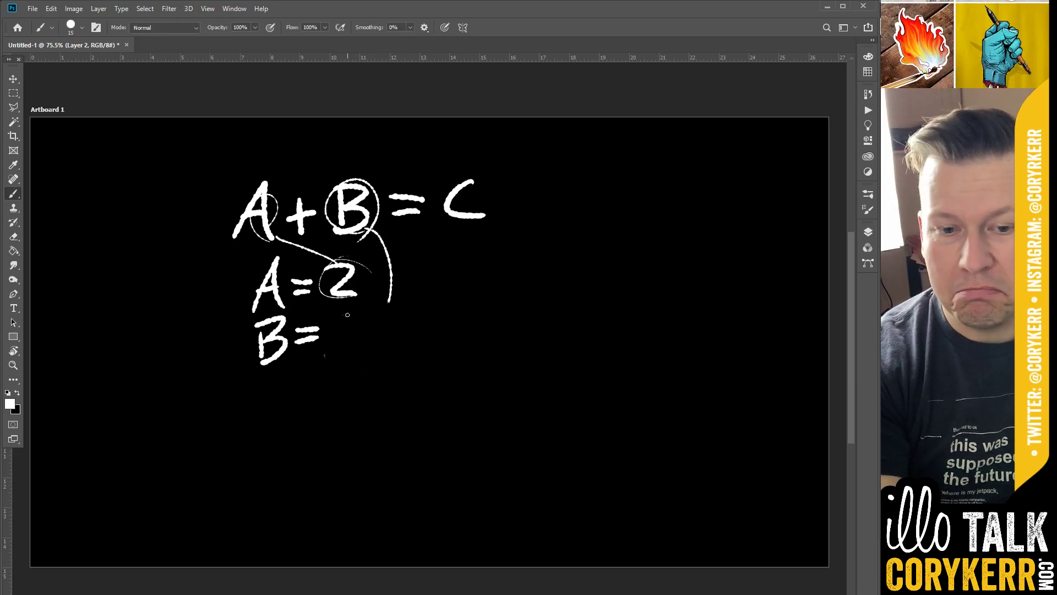
left_click_drag(351, 310, 341, 340)
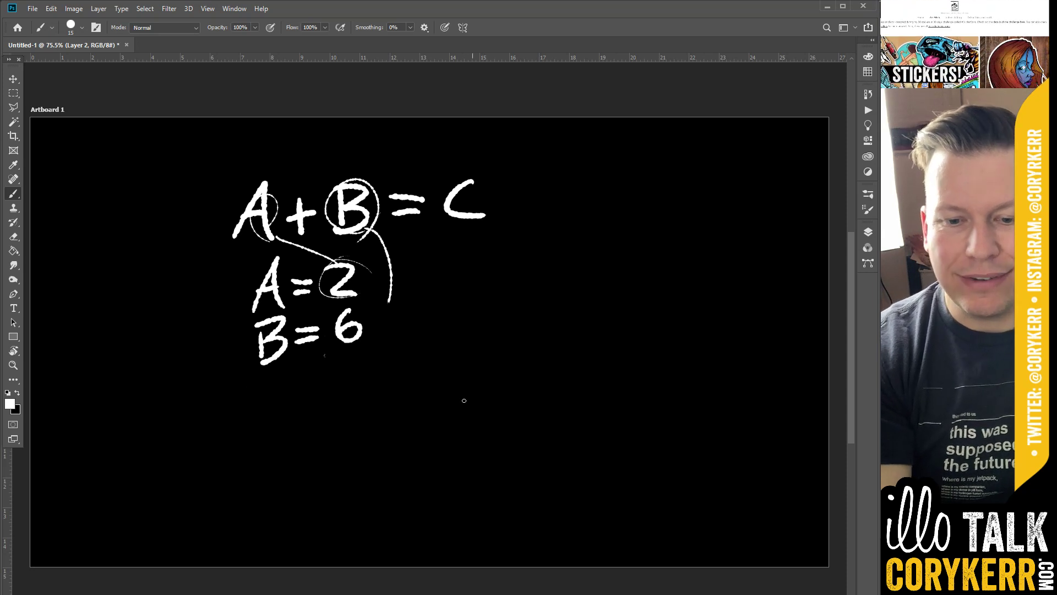
- Draw a timeline of two long parallel horizontal lines beneath the values and label rows A and B below its start
mouse_move(148, 421)
left_mouse_down()
mouse_move(664, 442)
mouse_move(674, 423)
left_mouse_up()
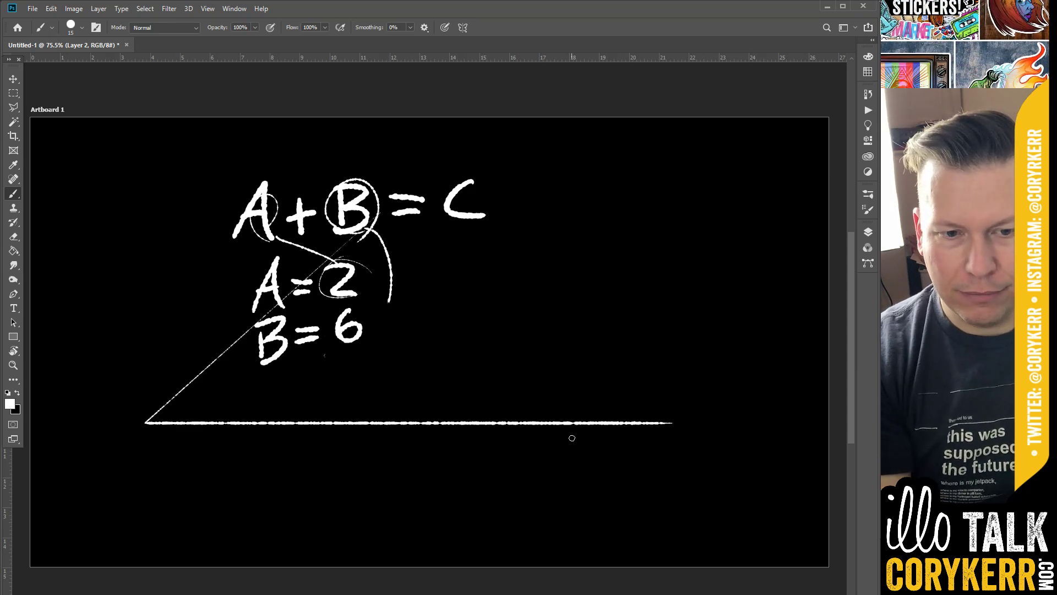
key("ctrl+z")
left_click_drag(108, 414, 663, 414)
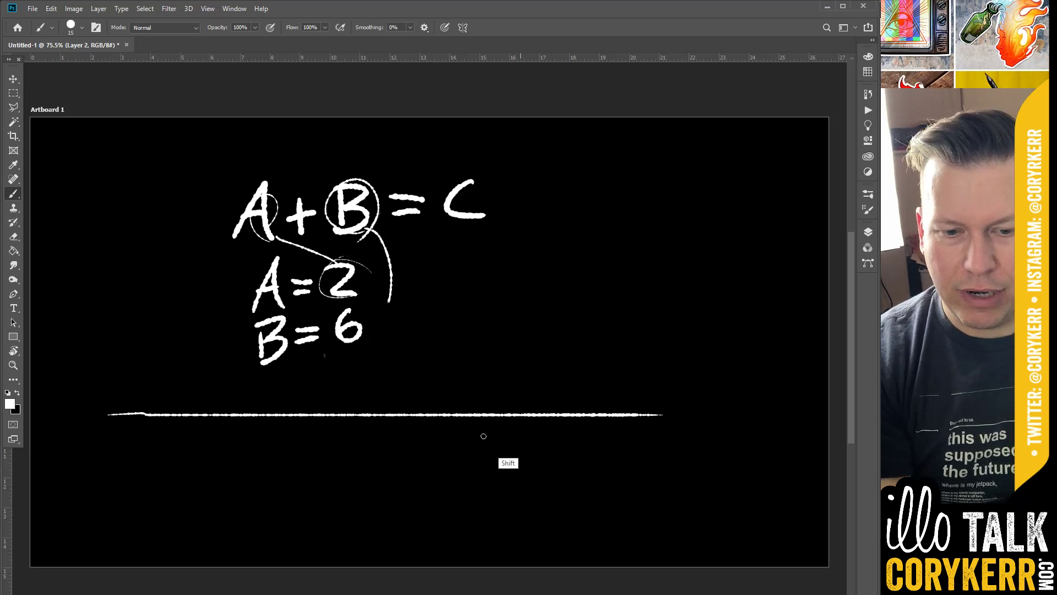
left_click_drag(108, 431, 656, 431)
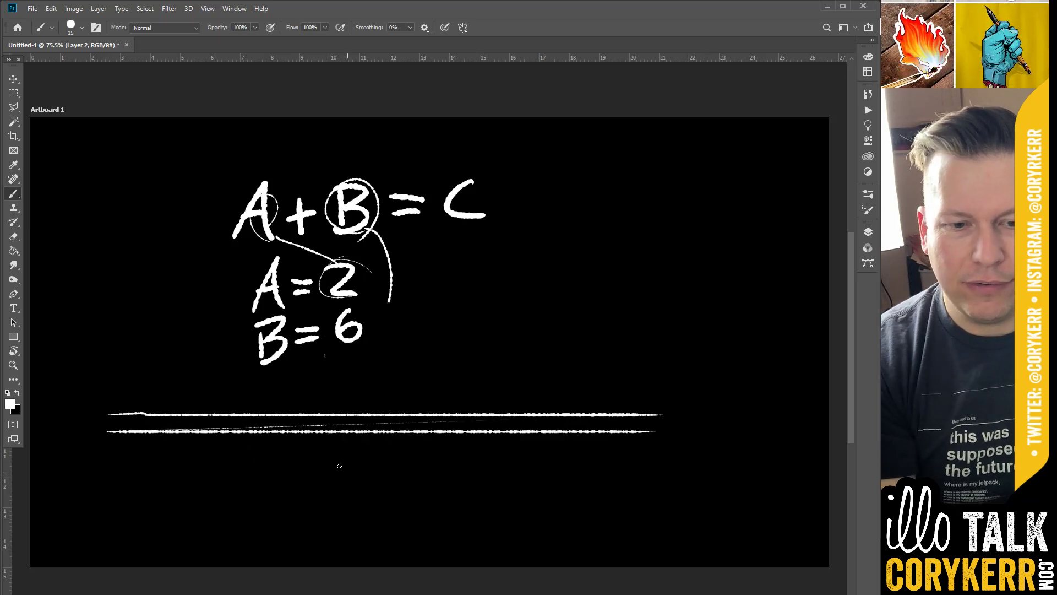
left_click_drag(91, 466, 108, 466)
mouse_move(92, 456)
left_mouse_down()
mouse_move(104, 455)
mouse_move(90, 484)
mouse_move(98, 509)
left_mouse_up()
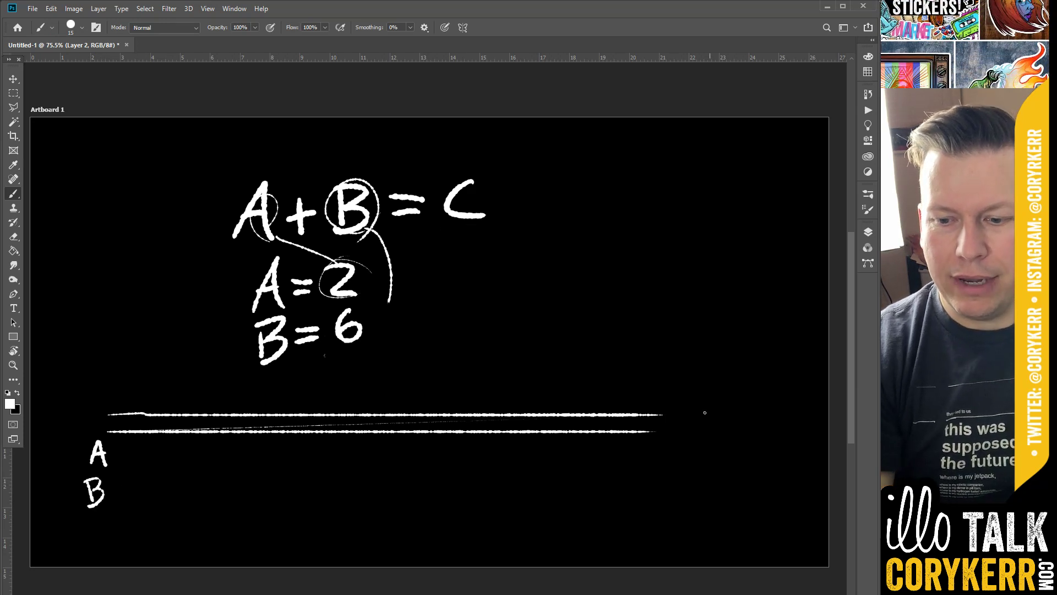
- Write "C = 1sec 2" beside the equations and draw a dashed vertical playhead near the timeline's start
mouse_move(646, 307)
left_mouse_down()
mouse_move(612, 328)
mouse_move(647, 333)
mouse_move(689, 315)
left_mouse_up()
left_click_drag(665, 325, 691, 324)
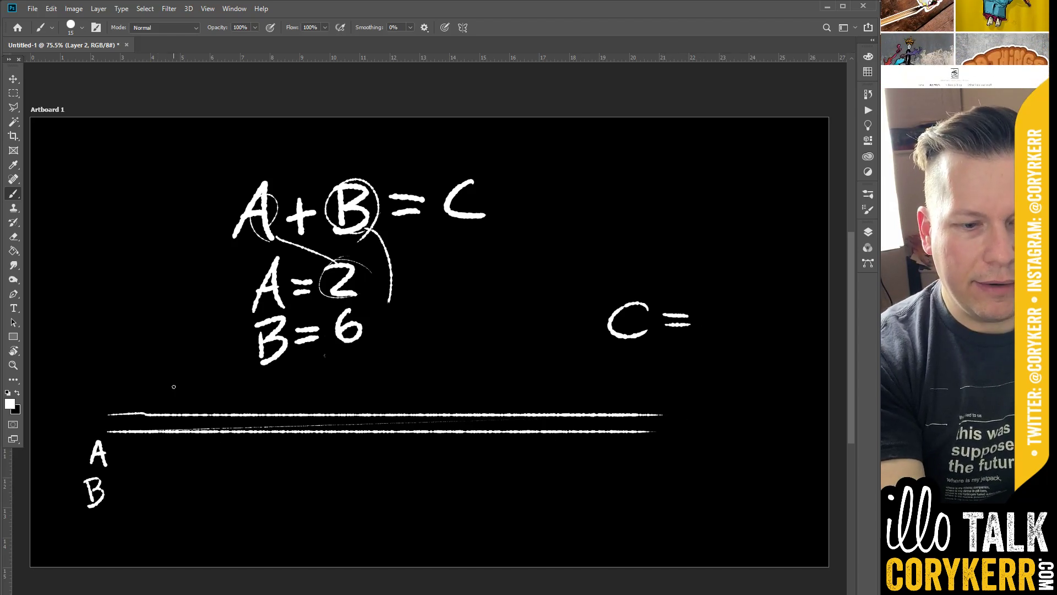
mouse_move(174, 386)
left_mouse_down()
mouse_move(174, 412)
mouse_move(186, 382)
mouse_move(173, 413)
left_mouse_up()
mouse_move(169, 392)
left_mouse_down()
mouse_move(188, 387)
mouse_move(172, 429)
left_mouse_up()
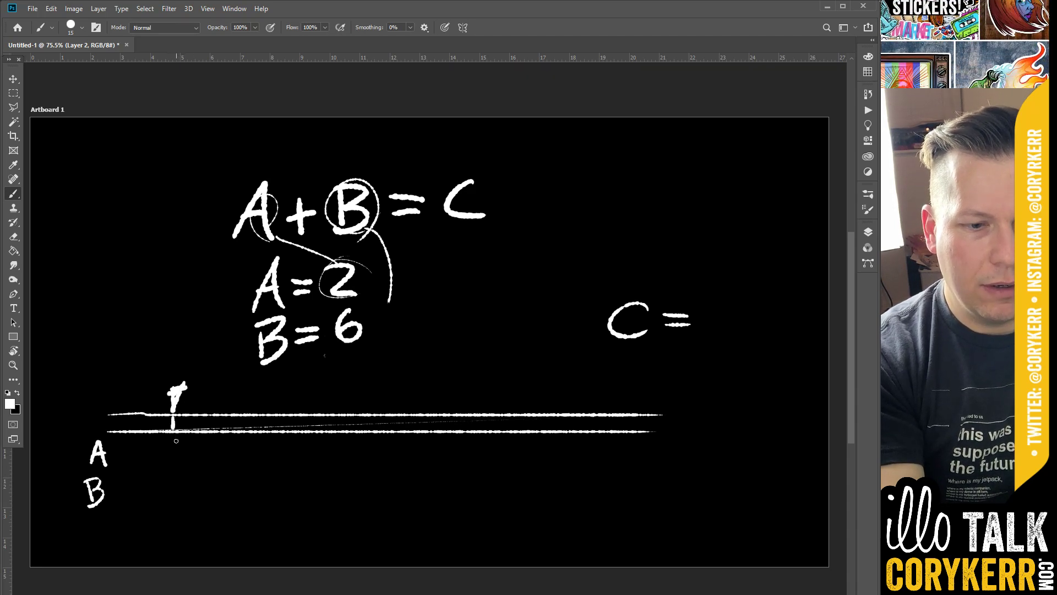
left_click_drag(175, 356, 176, 369)
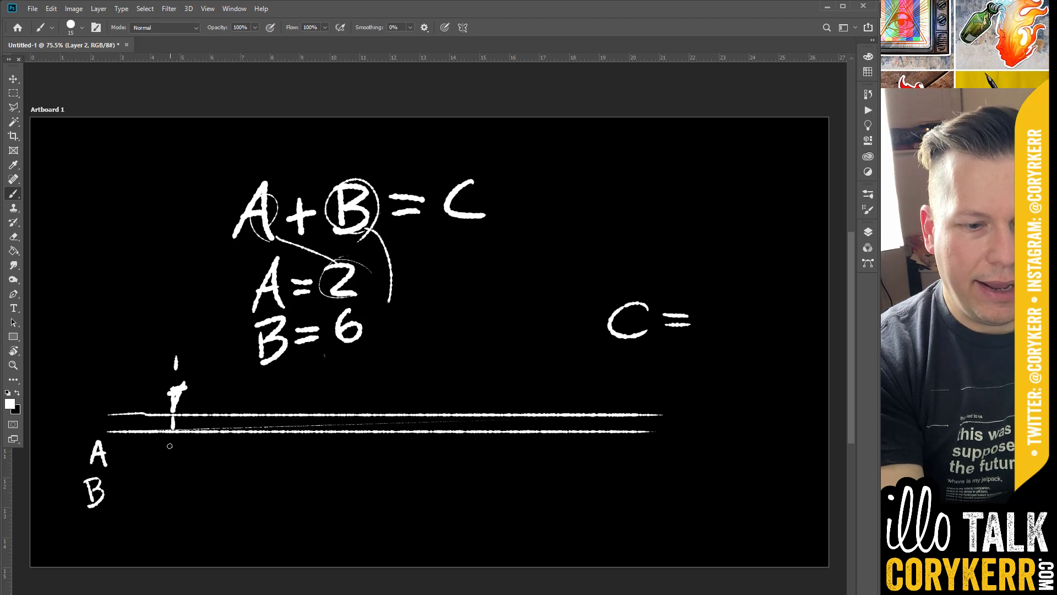
left_click_drag(173, 441, 170, 496)
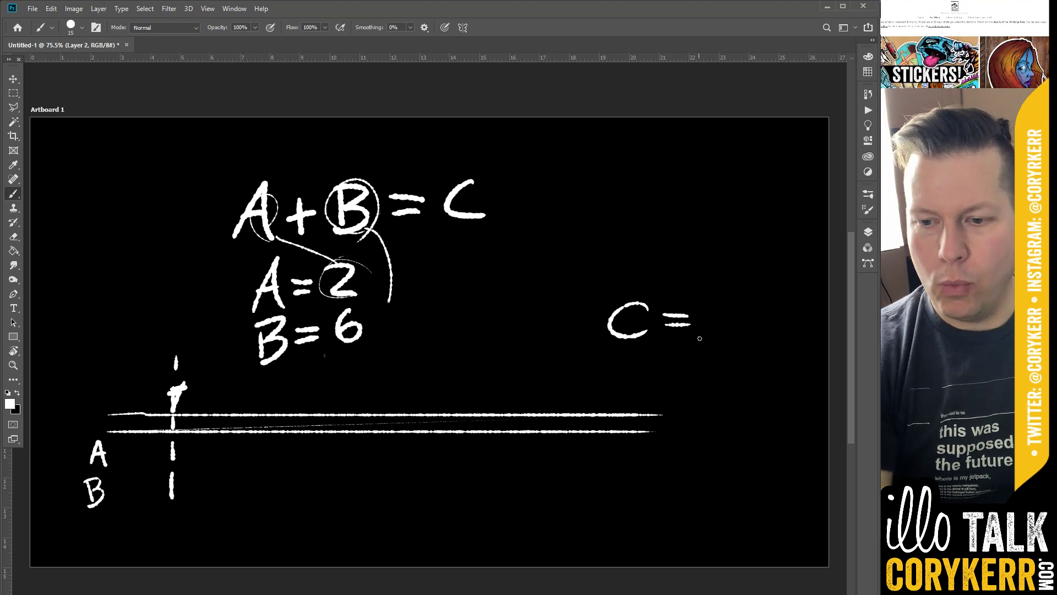
left_click_drag(717, 305, 721, 330)
left_click_drag(740, 323, 799, 337)
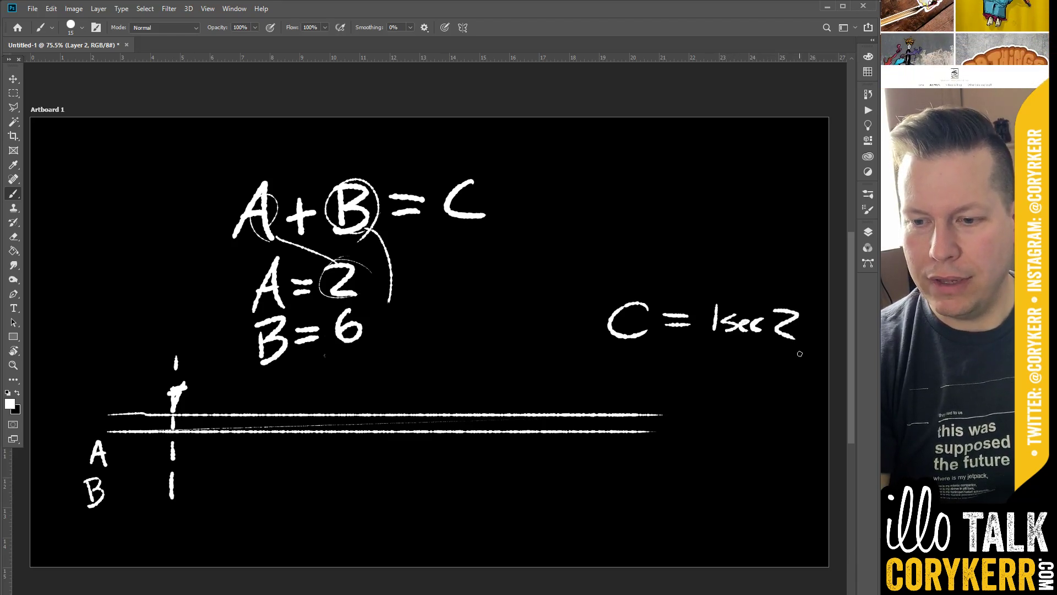
- Draw an arrow from the playhead towards a second vertical marker labelled "5sec", with 3 in row A and 10 in row B
left_click_drag(190, 394, 307, 398)
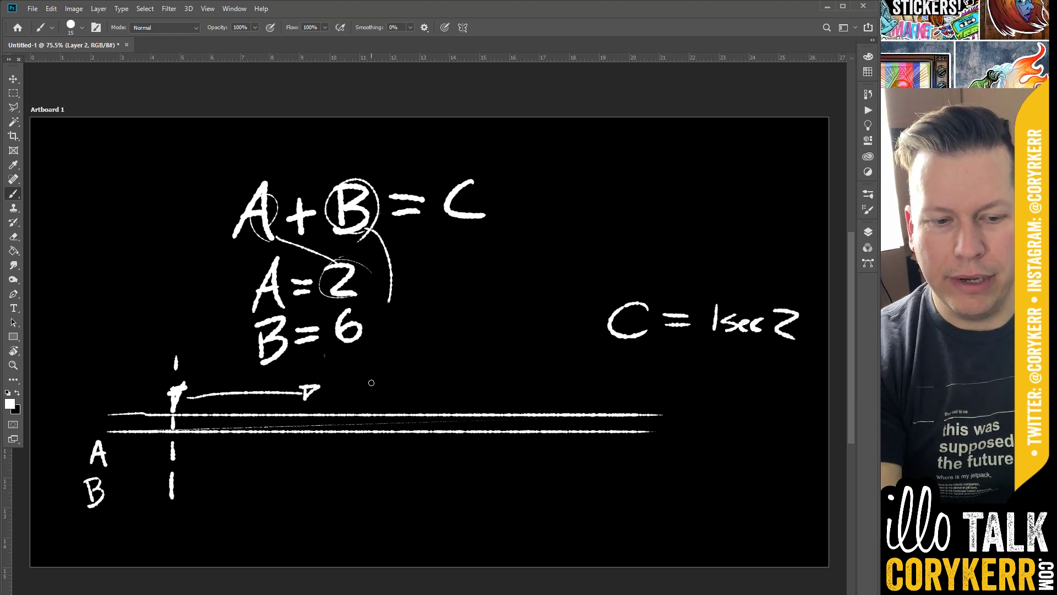
left_click_drag(344, 368, 342, 502)
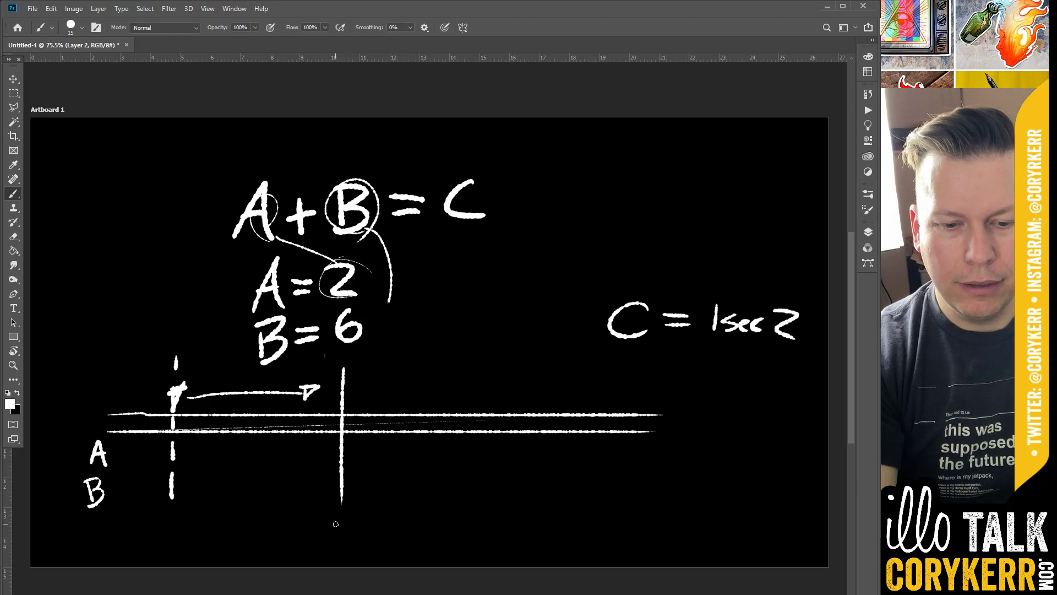
mouse_move(356, 442)
left_mouse_down()
mouse_move(357, 490)
mouse_move(372, 473)
left_mouse_up()
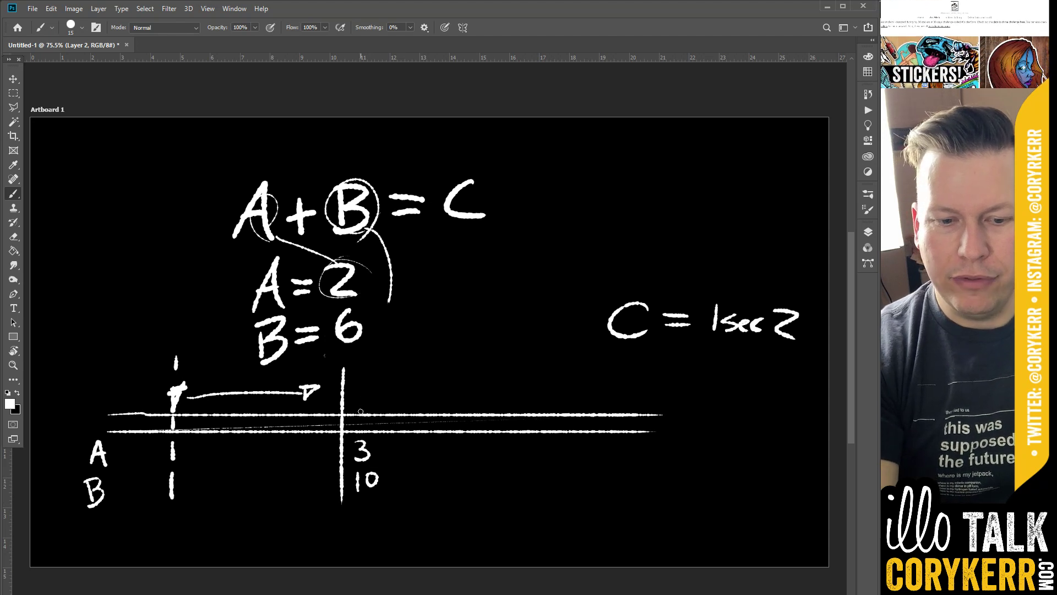
left_click_drag(362, 396, 360, 409)
mouse_move(364, 397)
left_mouse_down()
mouse_move(374, 394)
mouse_move(376, 412)
left_mouse_up()
left_click_drag(387, 408, 402, 413)
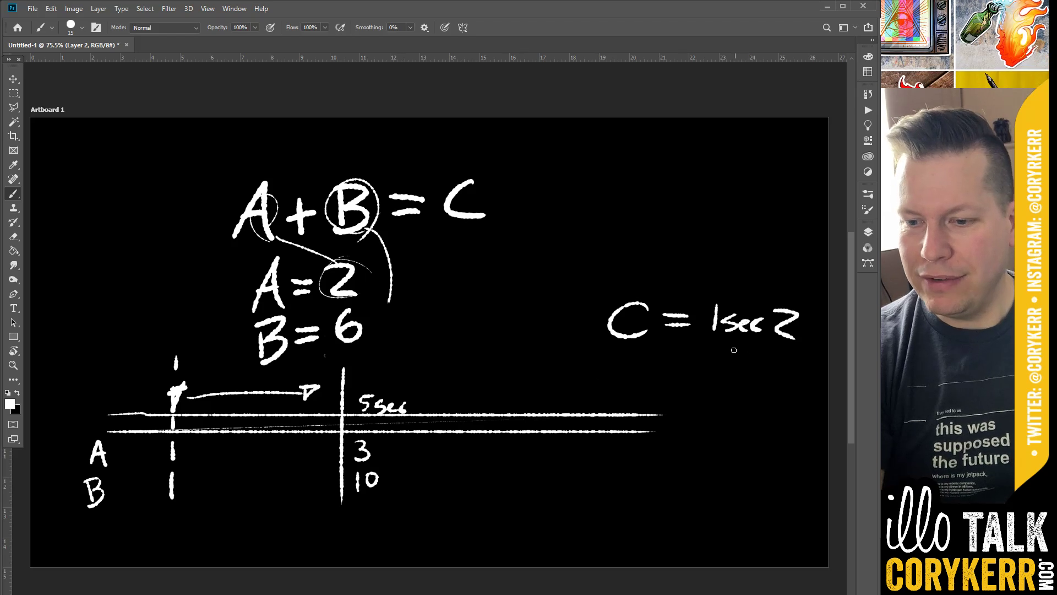
- Write "5sec 13" beneath the "1sec 2" result for C
mouse_move(707, 349)
left_mouse_down()
mouse_move(703, 364)
mouse_move(724, 347)
left_mouse_up()
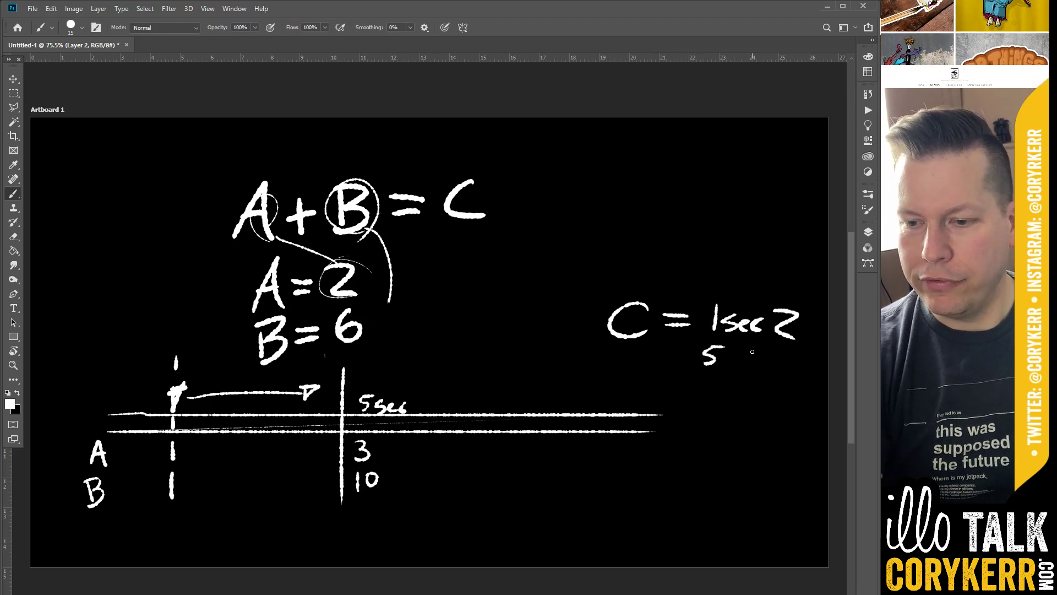
left_click_drag(753, 350, 755, 368)
mouse_move(759, 351)
left_mouse_down()
mouse_move(774, 355)
mouse_move(762, 369)
mouse_move(718, 364)
left_mouse_up()
left_click_drag(730, 363, 738, 369)
- Draw a box around the results for C and a large loop around the equation and its values
left_click_drag(581, 370, 787, 384)
mouse_move(791, 390)
left_mouse_down()
mouse_move(806, 363)
mouse_move(825, 292)
left_mouse_up()
mouse_move(813, 289)
left_mouse_down()
mouse_move(618, 281)
mouse_move(595, 387)
left_mouse_up()
left_click_drag(510, 180, 428, 155)
left_click_drag(362, 165, 498, 184)
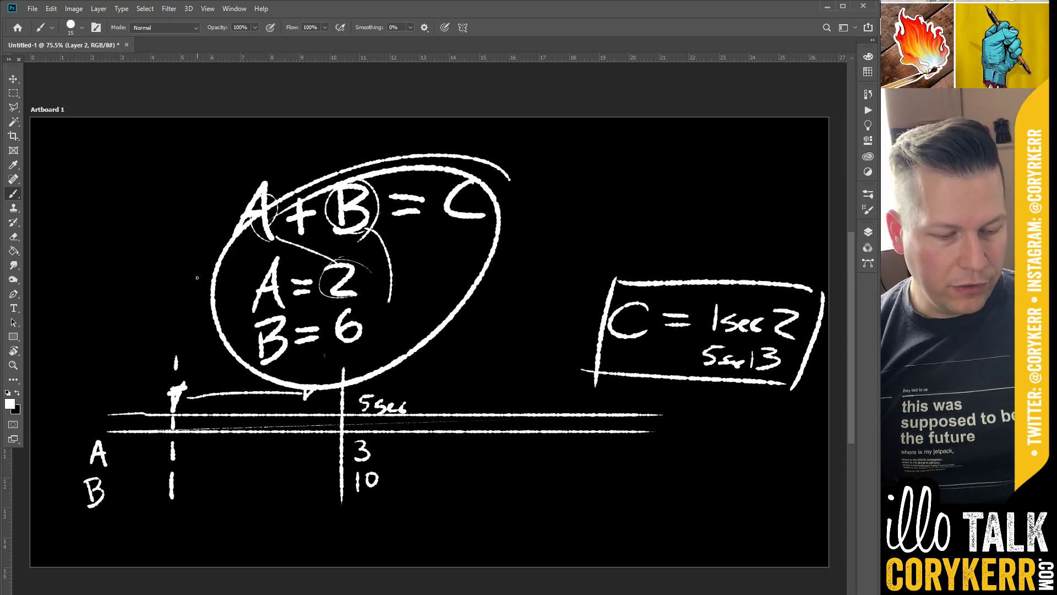
- Switch to After Effects and set a Rotation keyframe of -80° on the bell_banner.ai layer at 0 seconds
key("alt+Tab")
key("Tab")
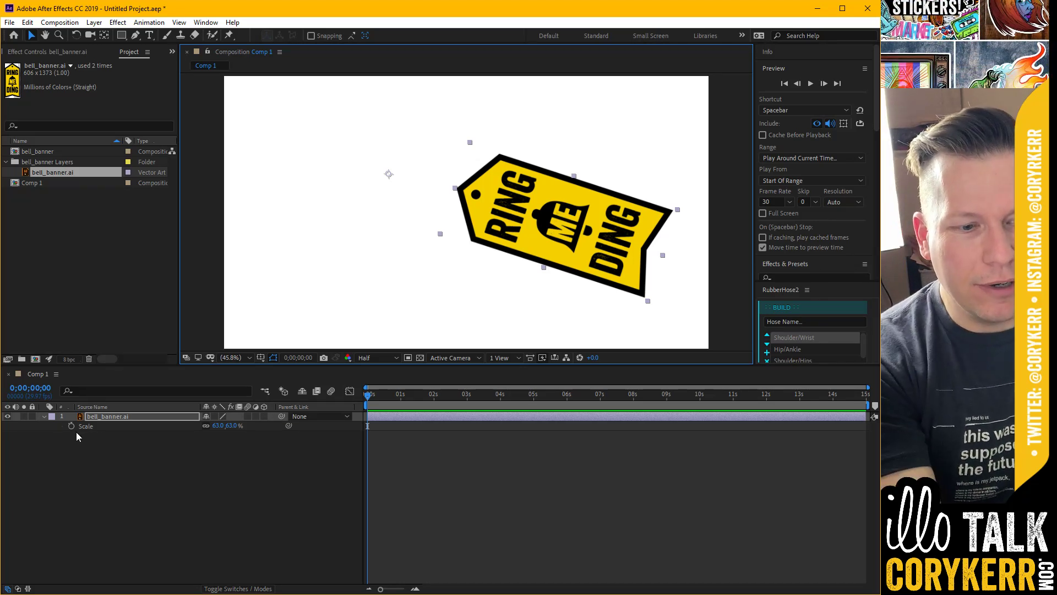
left_click(44, 416)
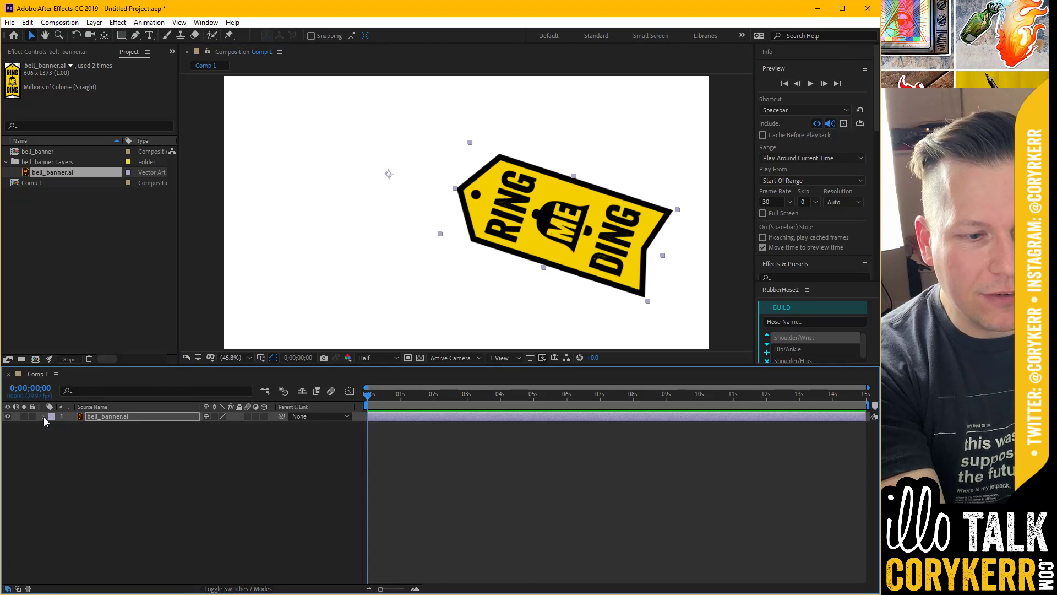
left_click(98, 416)
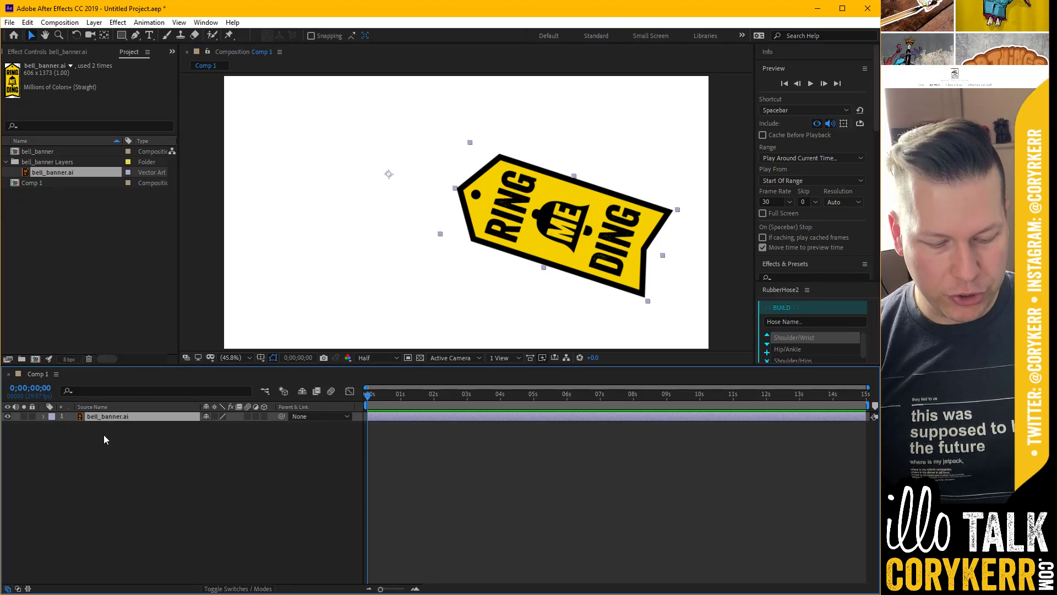
key("r")
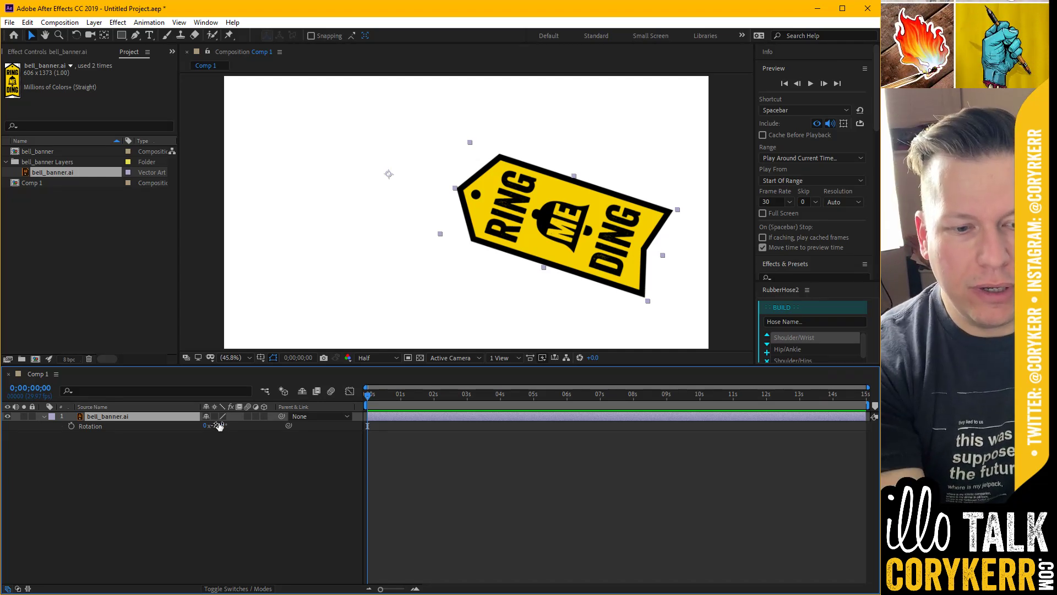
mouse_move(218, 429)
left_mouse_down()
mouse_move(199, 434)
mouse_move(234, 435)
mouse_move(216, 435)
left_mouse_up()
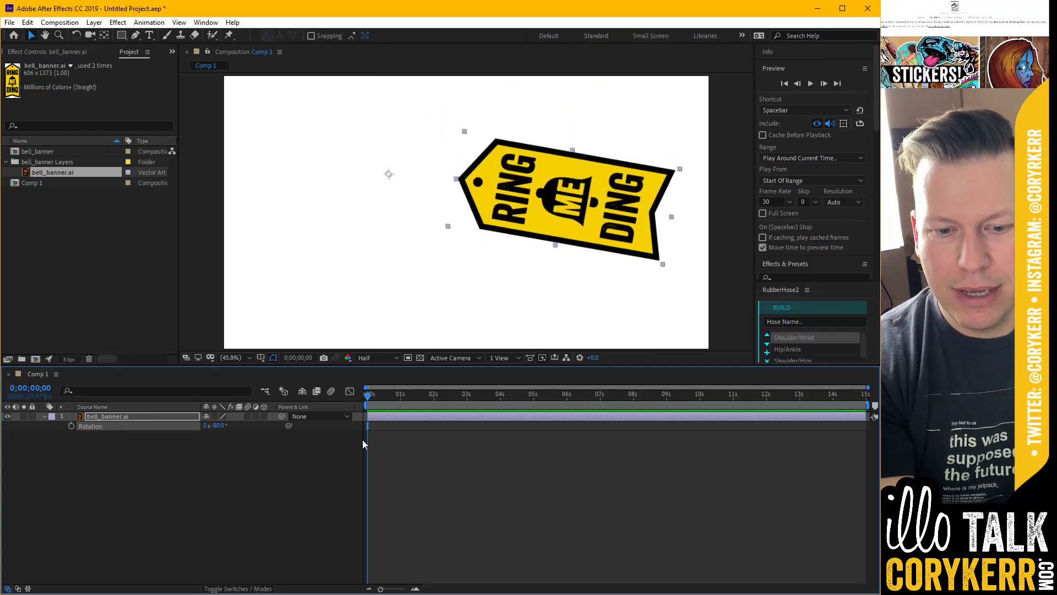
left_click(71, 426)
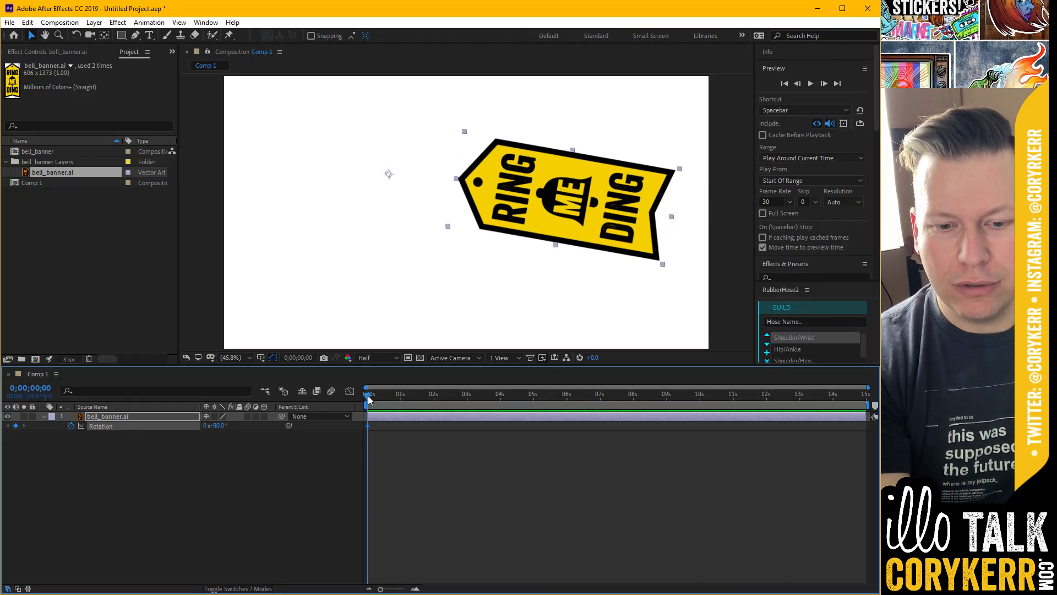
- Keyframe the banner's Rotation to about -38° at 0;00;01;19 and swing it back with another keyframe at 0;00;02;07
left_click_drag(369, 394, 423, 395)
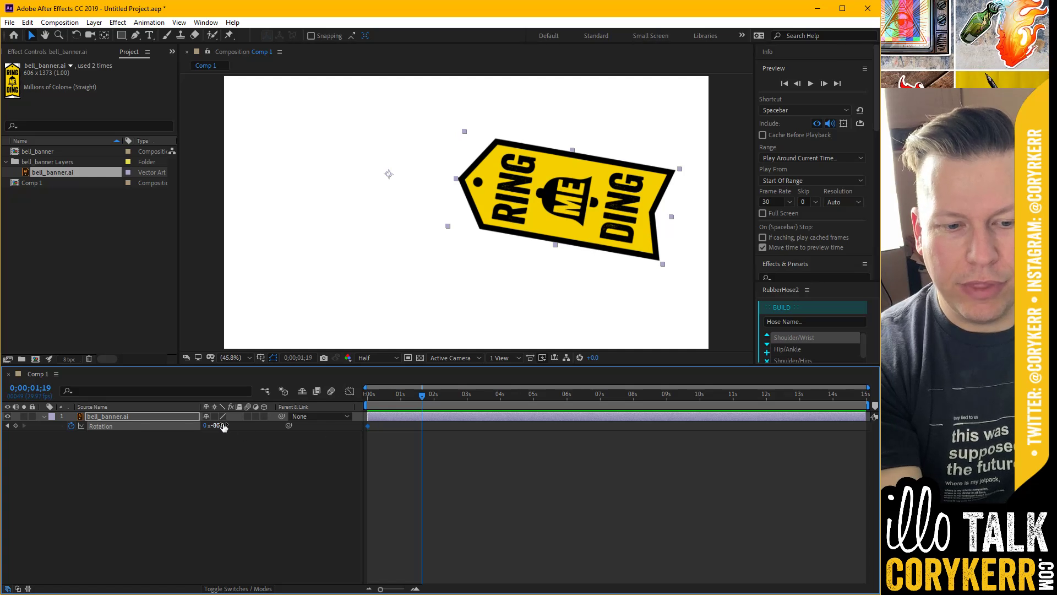
left_click_drag(219, 426, 247, 428)
left_click_drag(431, 398, 442, 397)
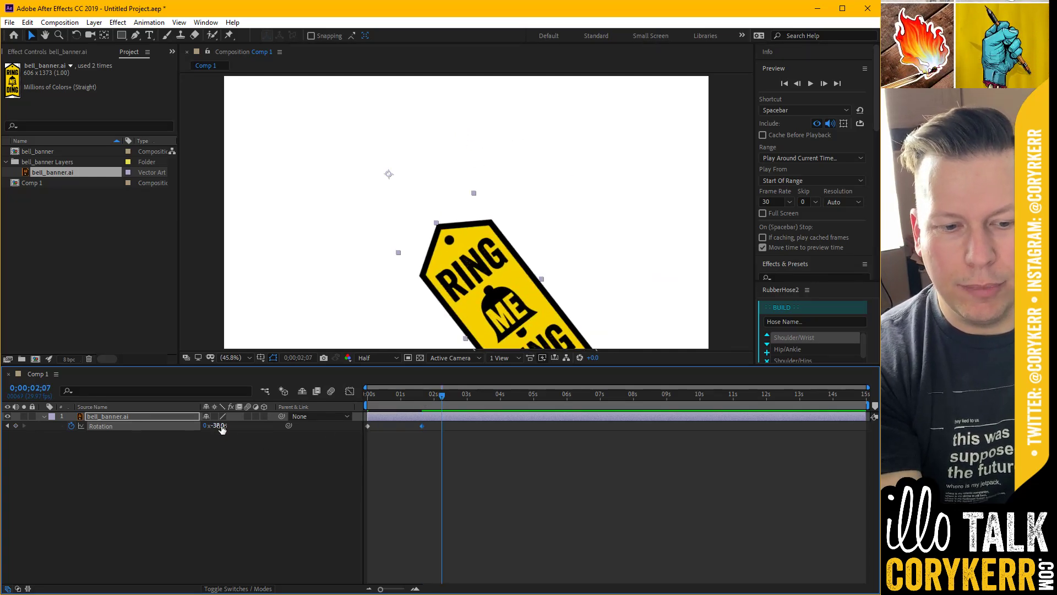
left_click_drag(220, 427, 200, 435)
- Preview the banner's rotation animation from the start of the timeline and return to the first frame
left_click_drag(440, 396, 356, 405)
key("space")
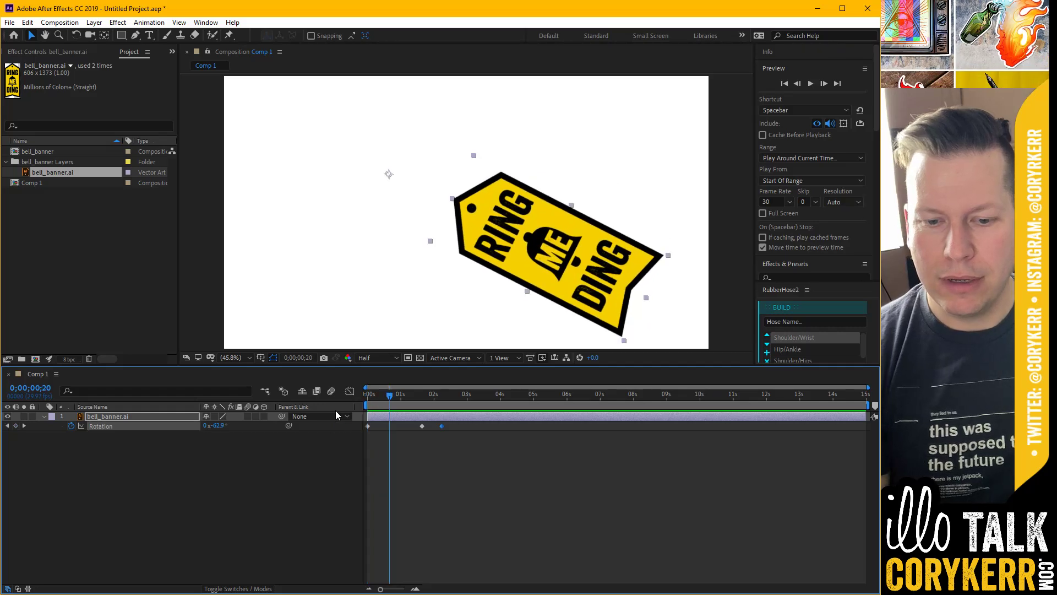
key("space")
key("Home")
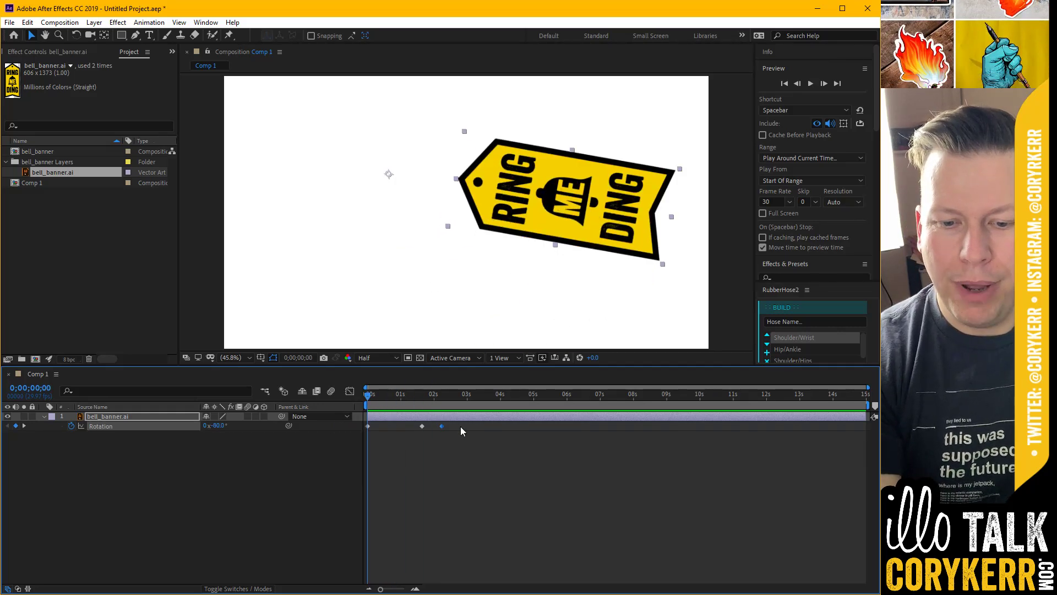
- Delete all Rotation keyframes on the bell_banner.ai layer and enable an expression on its Rotation
left_click_drag(461, 424, 364, 435)
key("Delete")
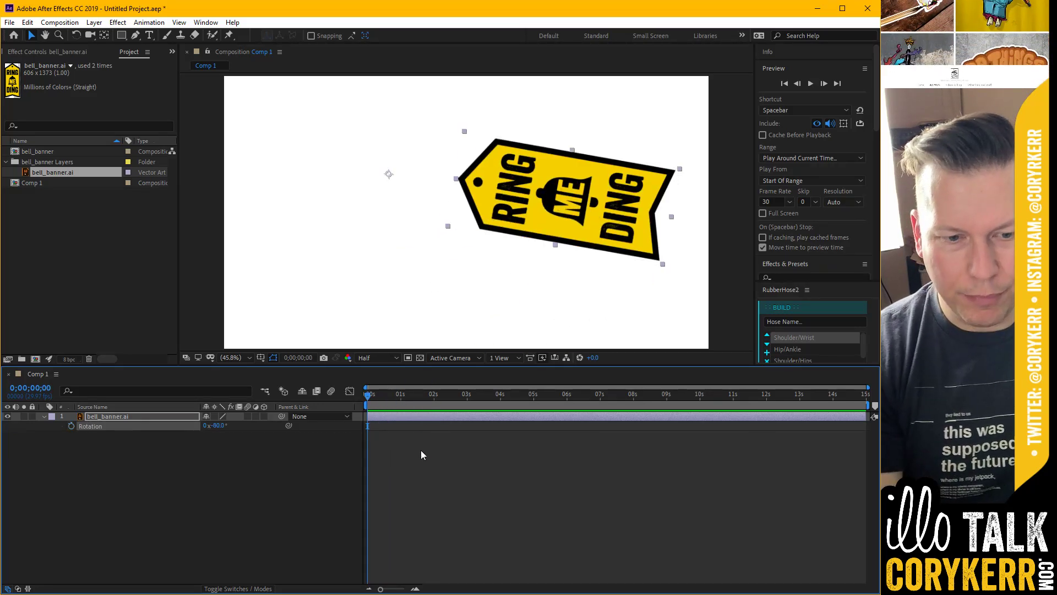
left_click(71, 427, "alt")
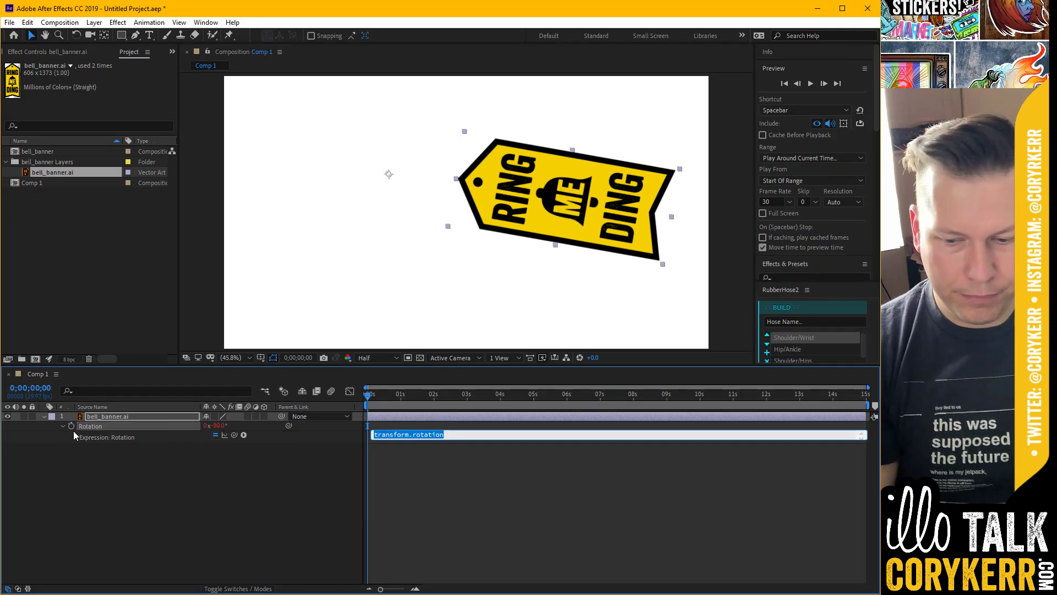
- Search Windows for "key", launch KeyPose.exe, and return to the After Effects timeline
key("super")
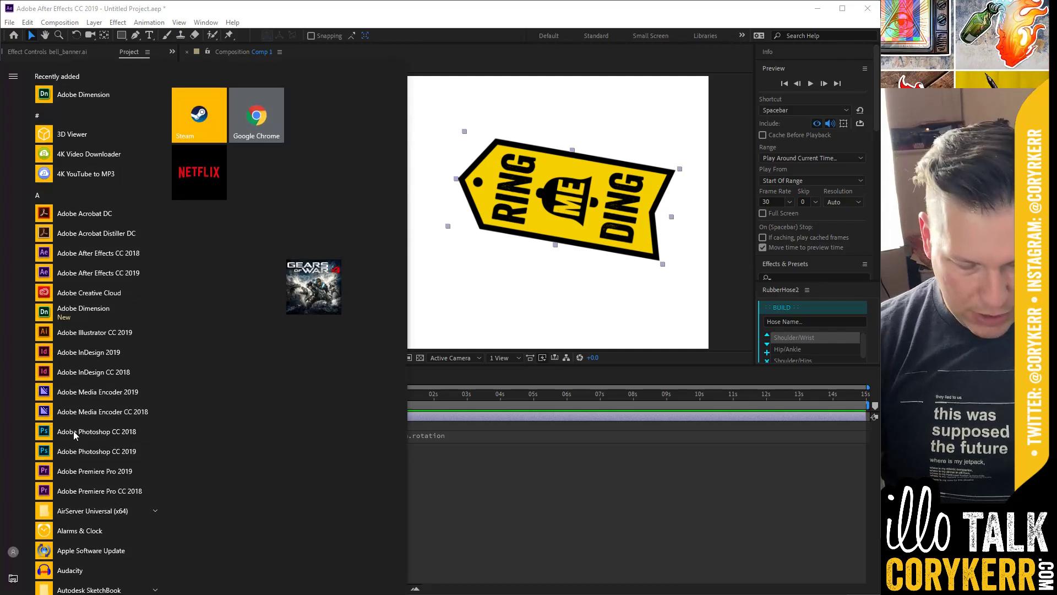
type("key")
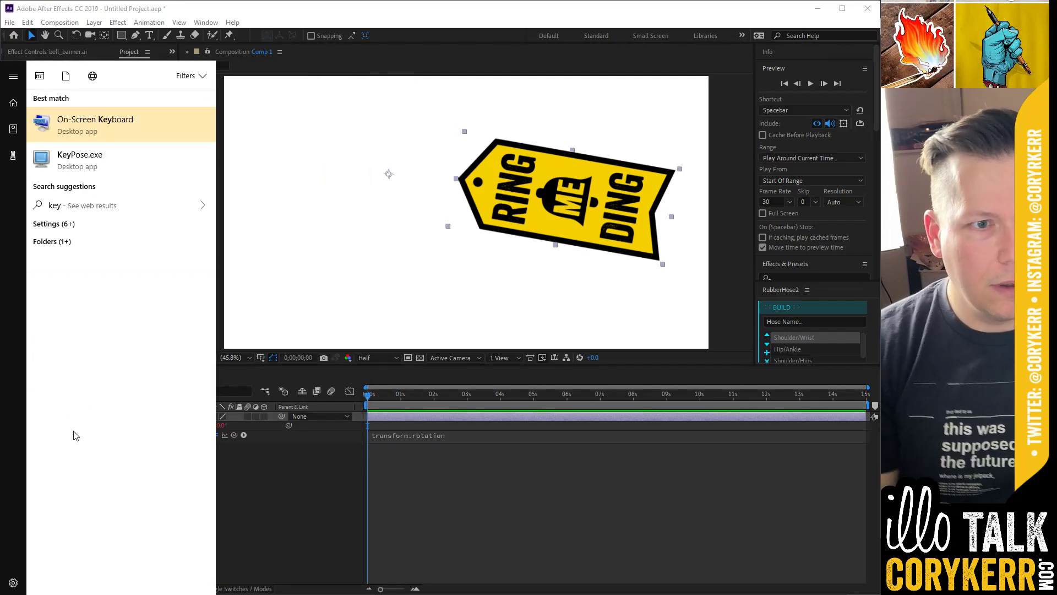
key("Down")
key("Return")
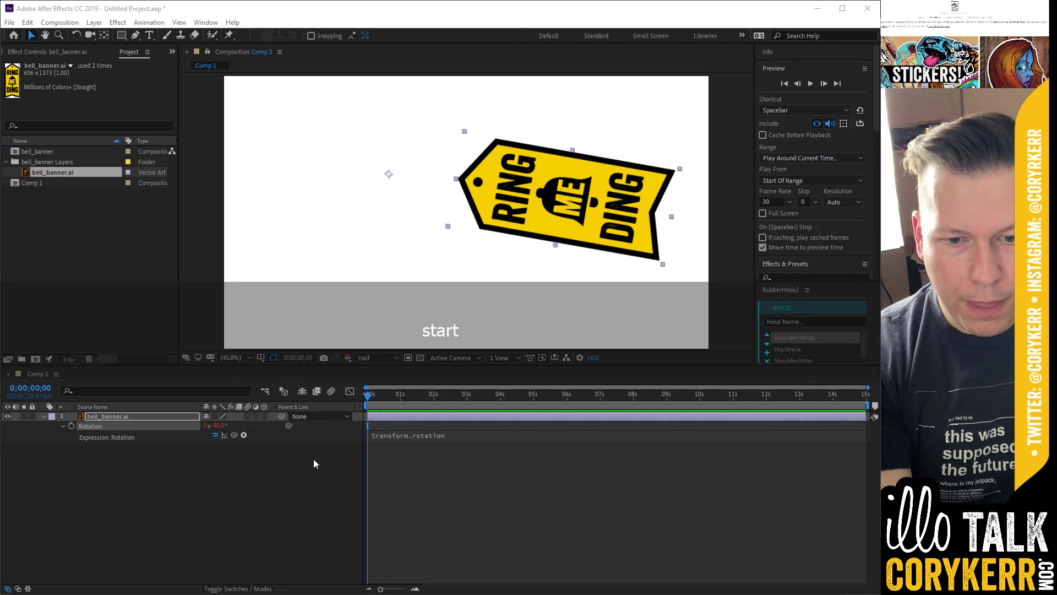
left_click(245, 458)
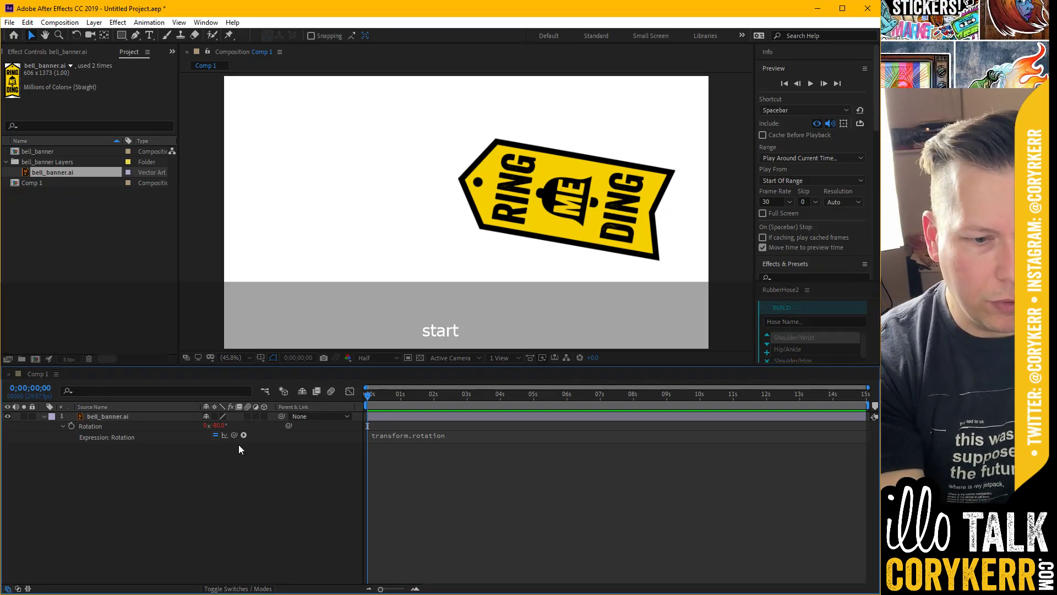
- Replace the Rotation expression with the wiggle property template and trim its arguments to wiggle(freq, amp)
left_click(407, 436)
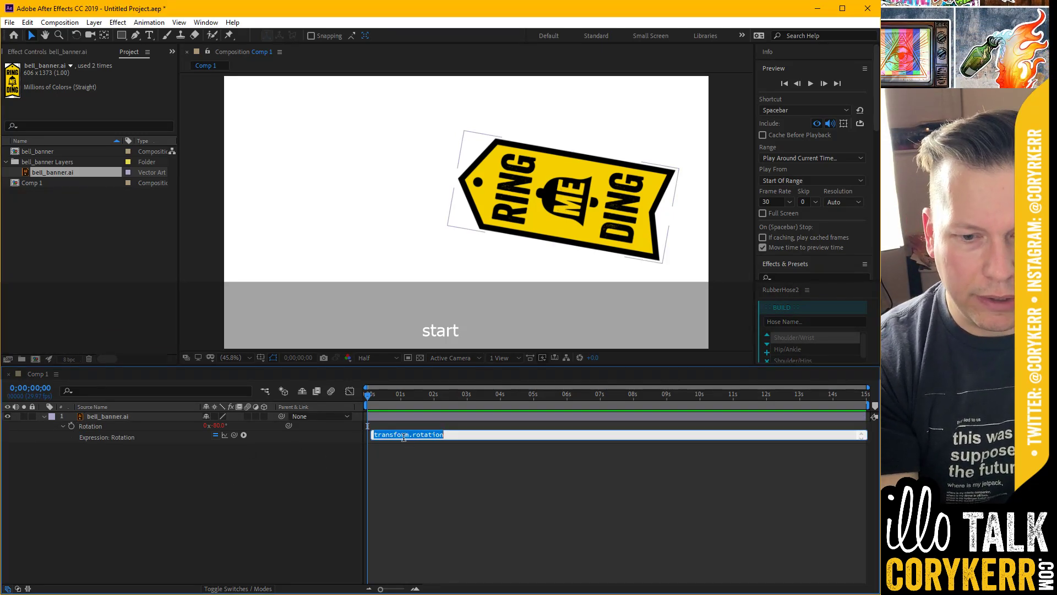
left_click(244, 435)
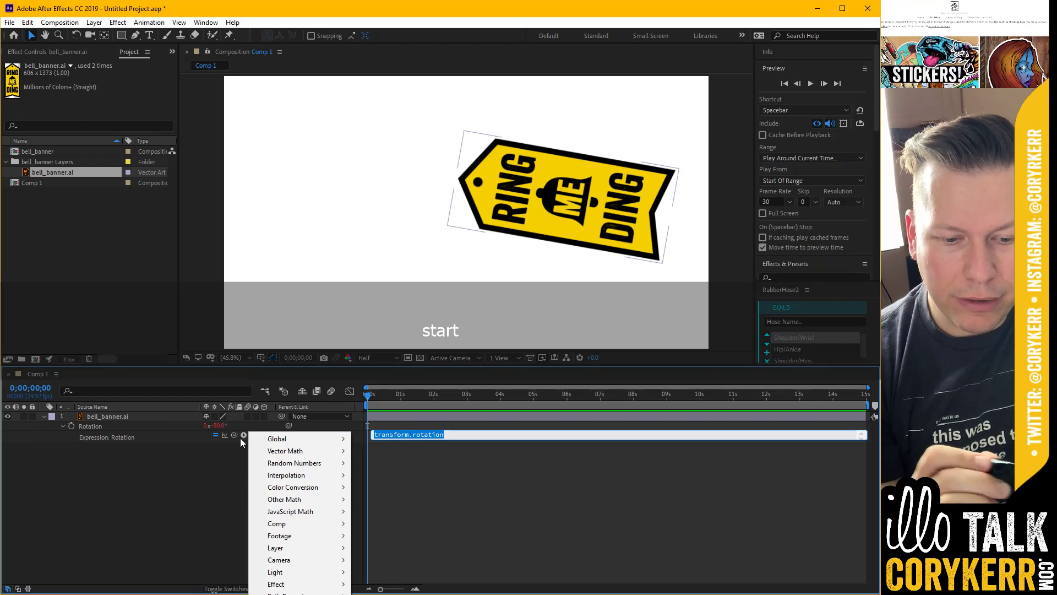
mouse_move(286, 594)
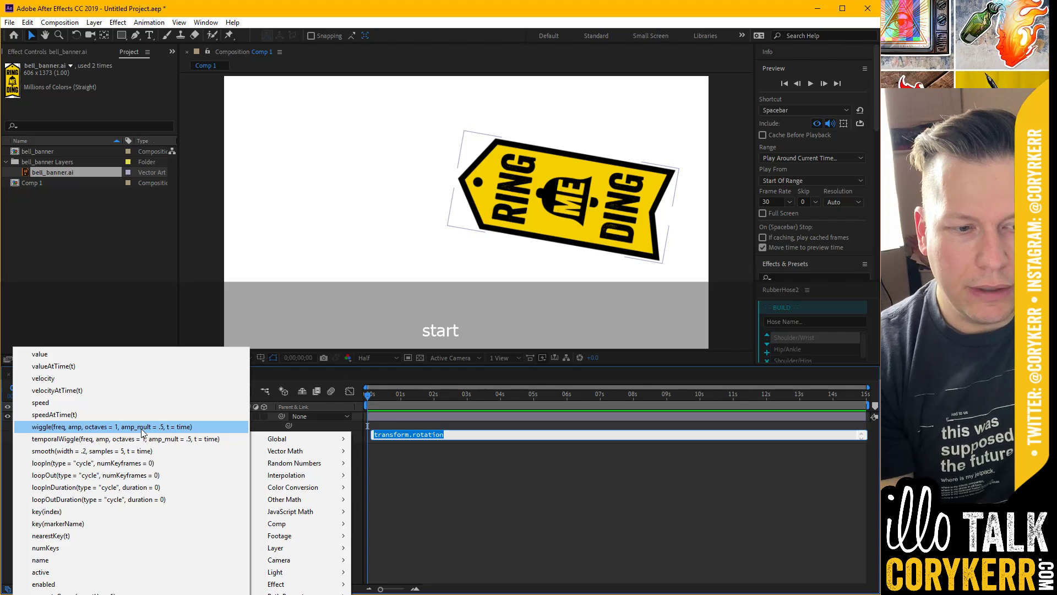
left_click(181, 428)
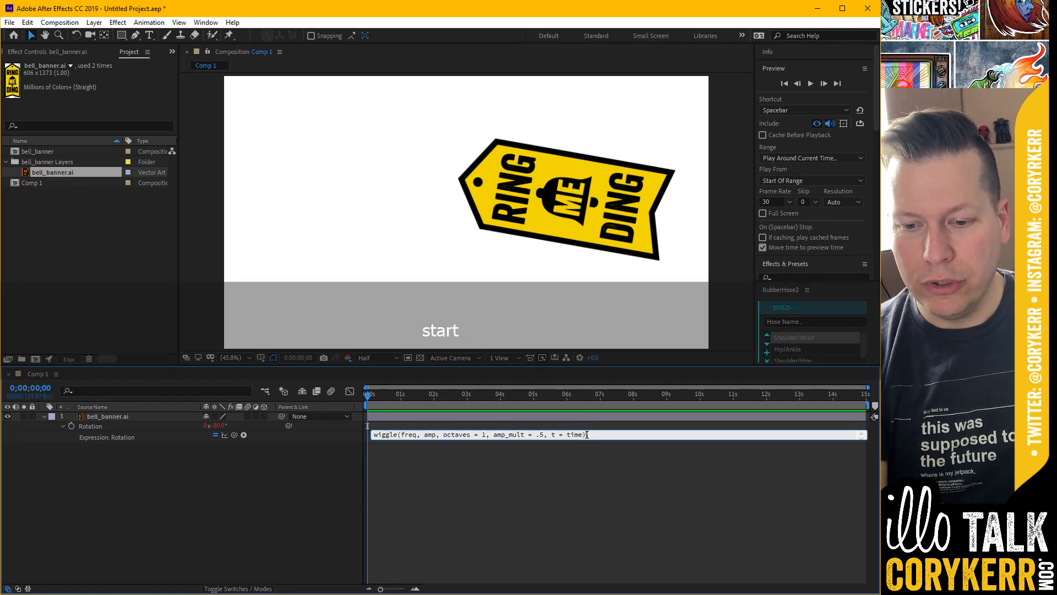
left_click_drag(584, 435, 436, 435)
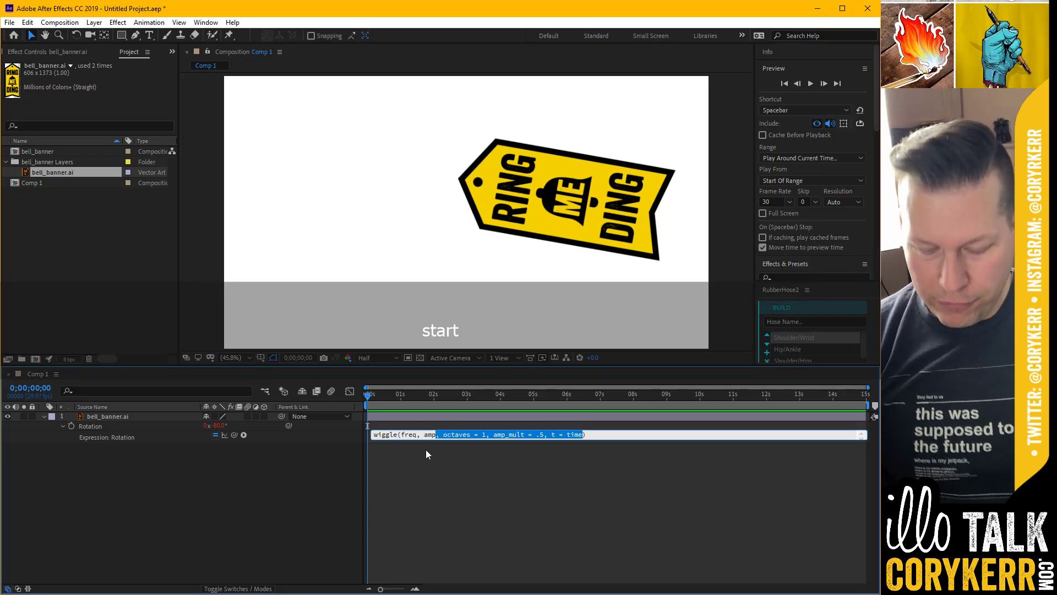
key("BackSpace")
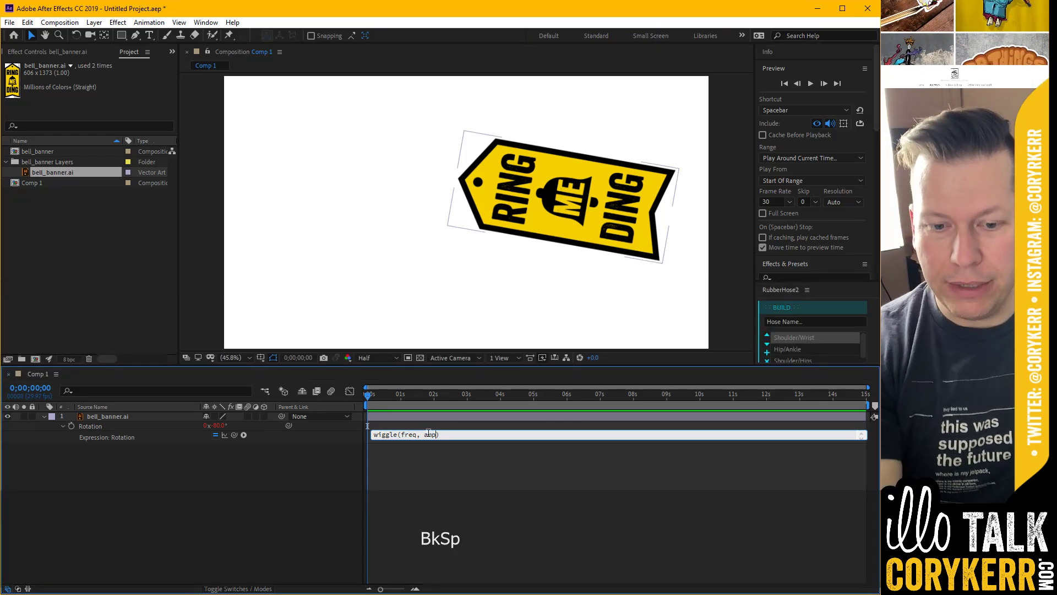
- Set the wiggle frequency to 1 and the amplitude to 30 in the Rotation expression
left_click_drag(401, 434, 417, 435)
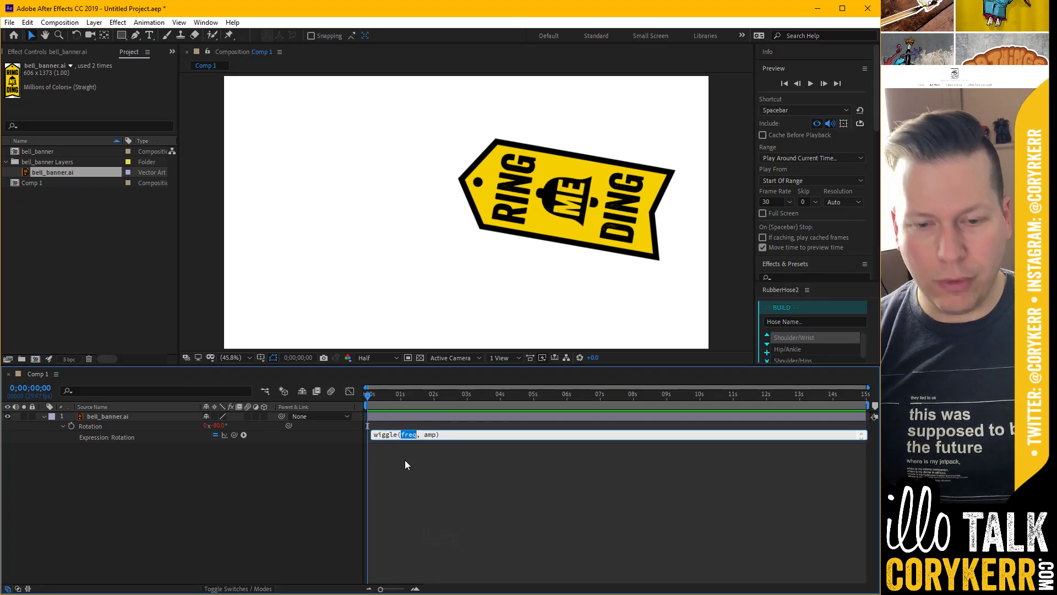
type("1")
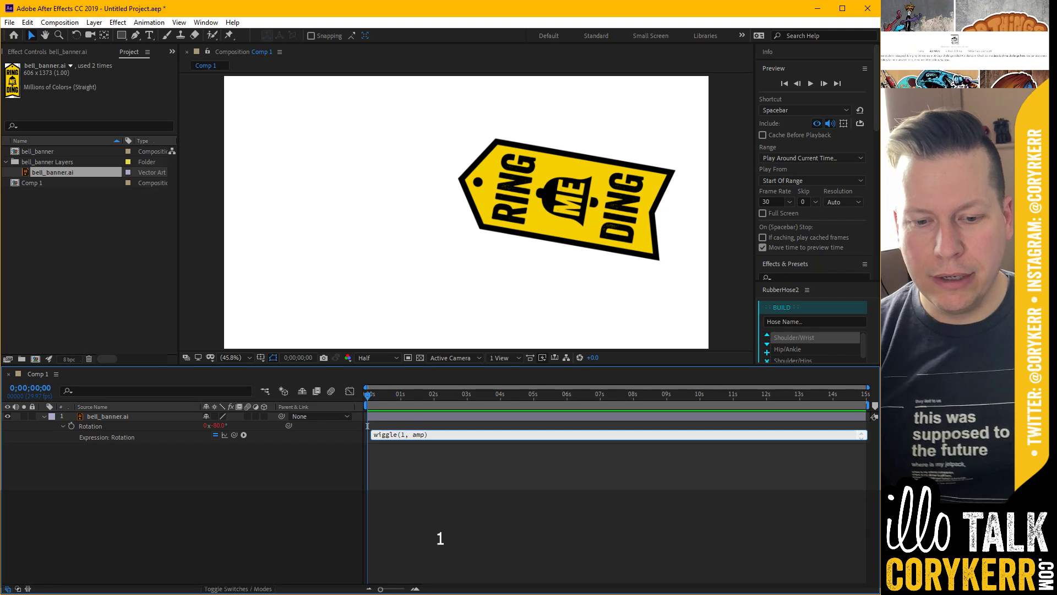
double_click(418, 434)
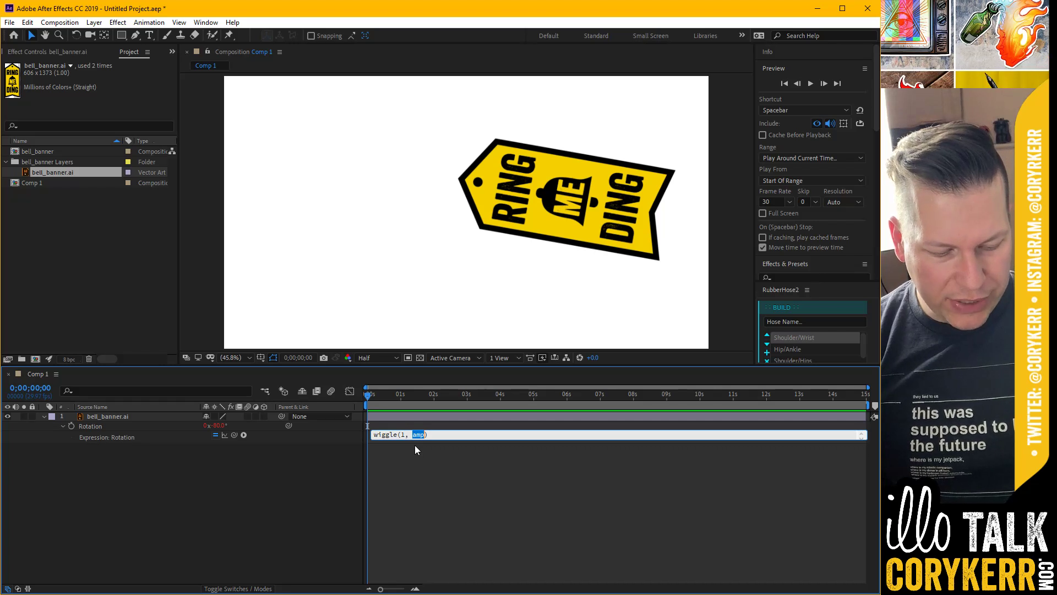
type("30")
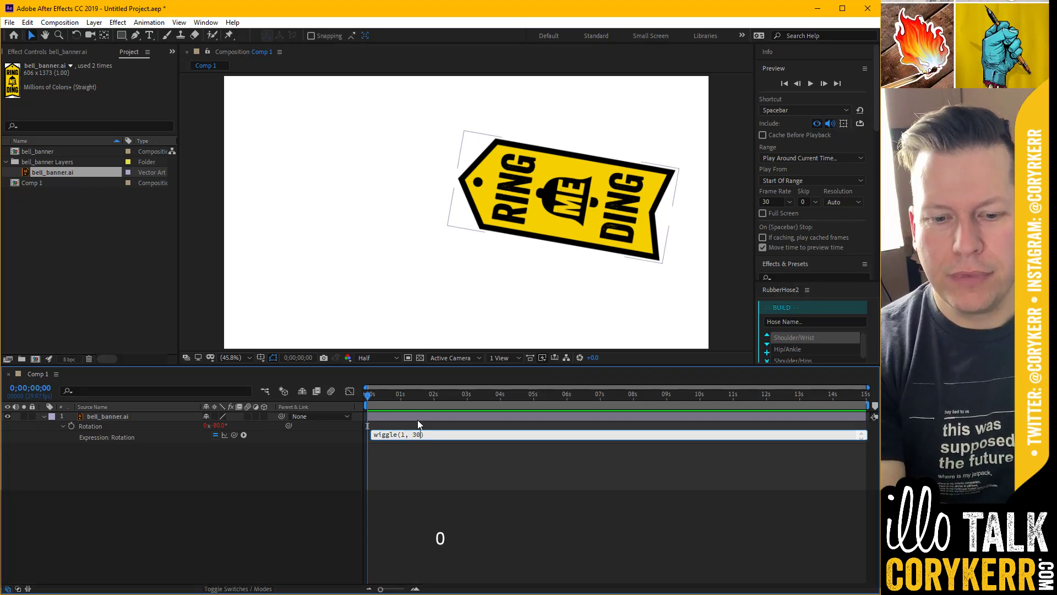
- Apply the expression, preview the banner's wiggle from the start of the timeline, and return to the first frame
left_click(366, 396)
key("space")
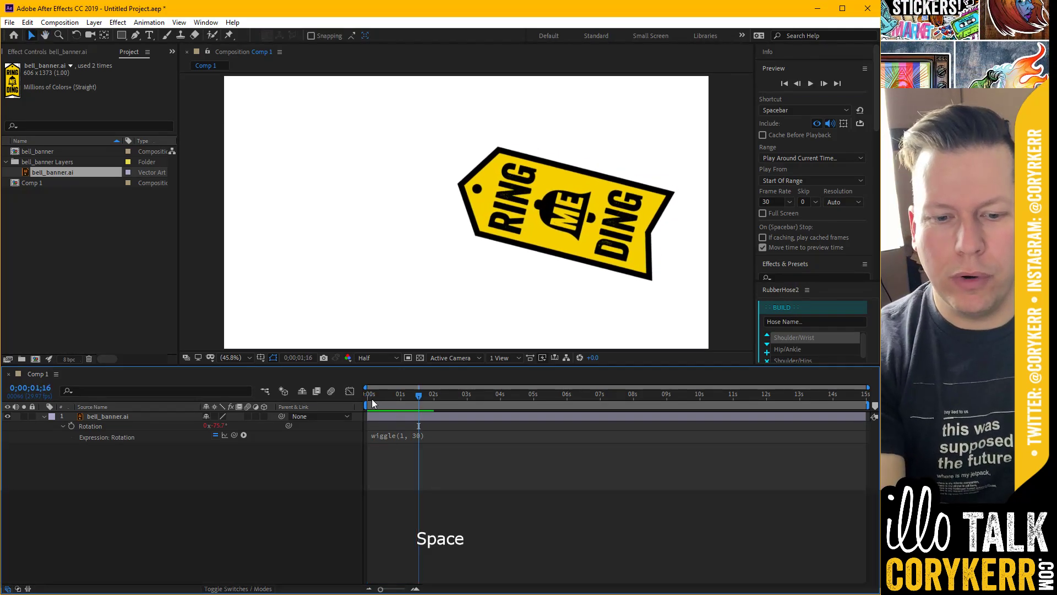
left_click_drag(372, 394, 404, 408)
key("Home")
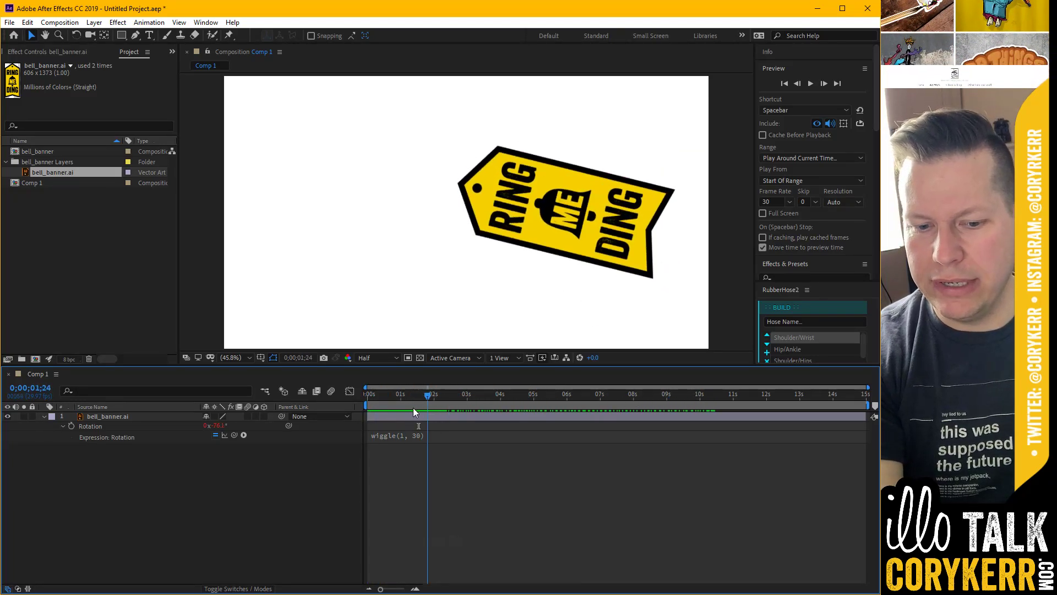
- Raise the wiggle frequency to 10 in the Rotation expression and preview the faster motion from the start
left_click(404, 434)
left_click(400, 473)
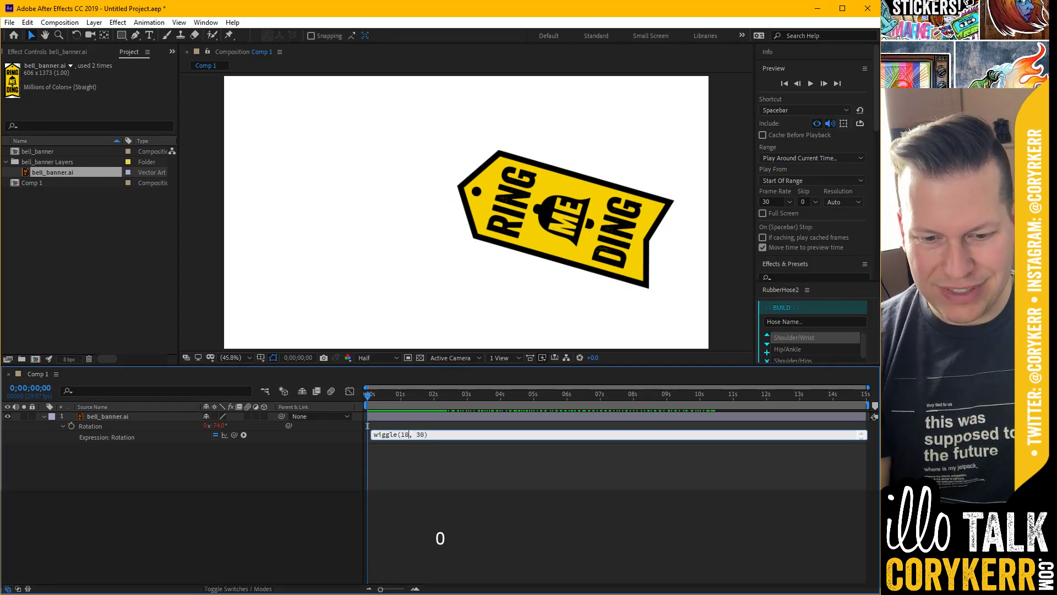
left_click(421, 435)
type("0")
left_click_drag(371, 404, 345, 414)
- Reduce the wiggle amplitude to 3 in the Rotation expression and apply it at the first frame
left_click(422, 436)
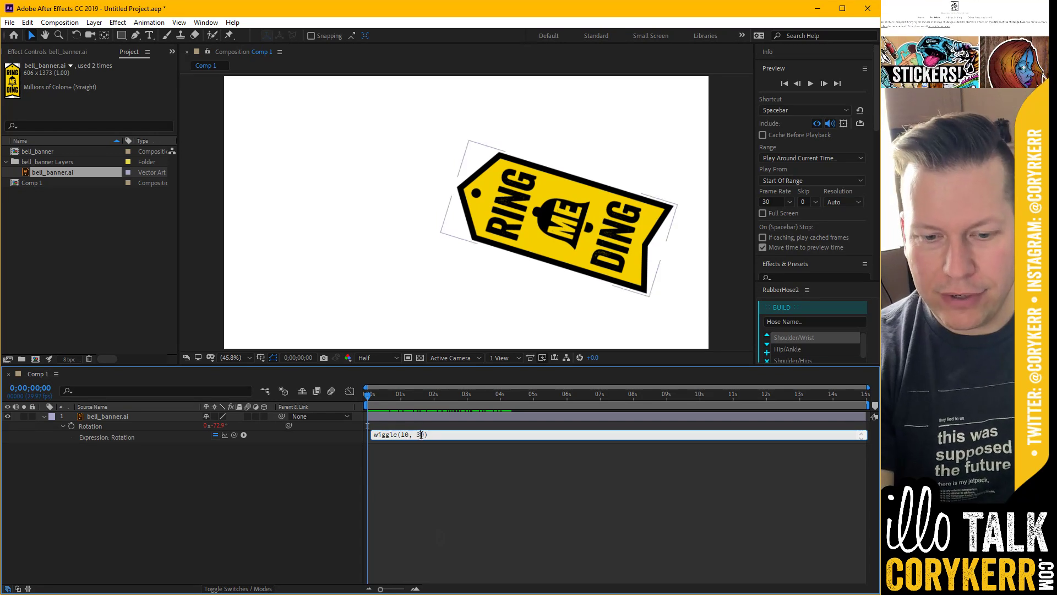
key("BackSpace")
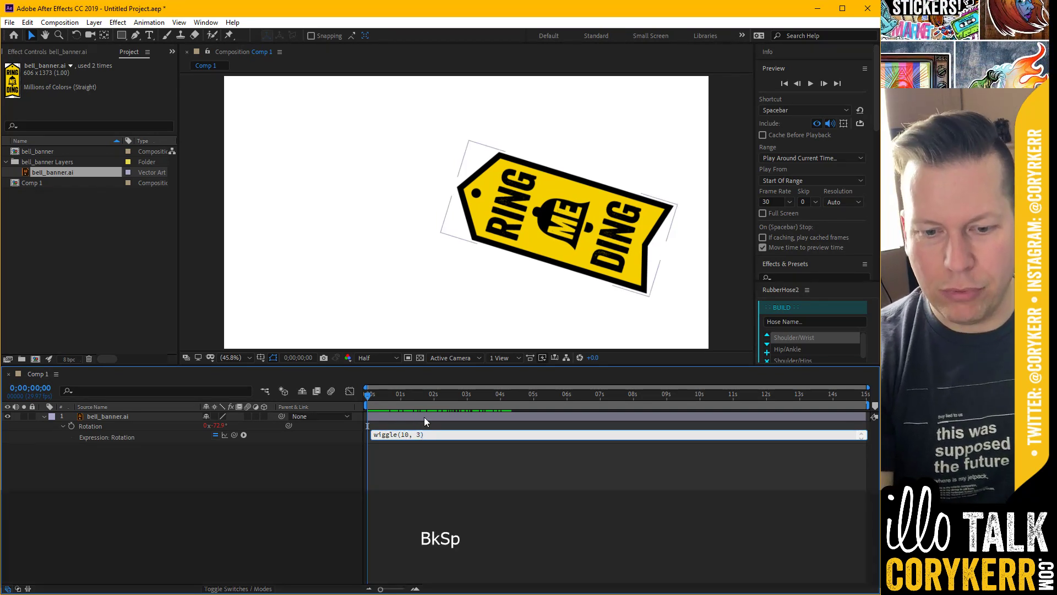
mouse_move(368, 395)
left_mouse_down()
mouse_move(516, 399)
mouse_move(366, 410)
left_mouse_up()
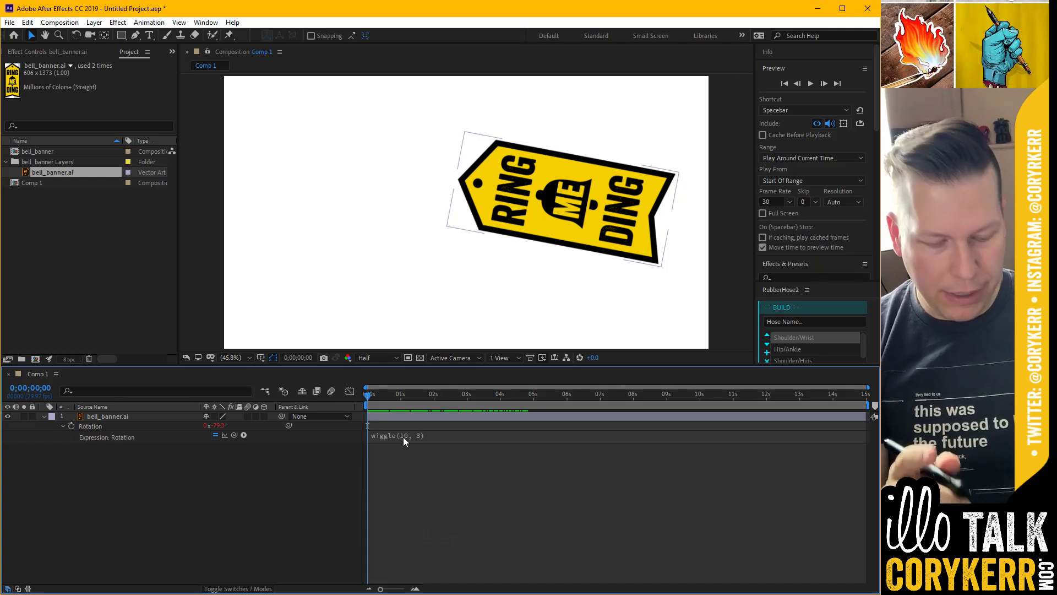
- Switch to Photoshop and handwrite the equation X + Y = Rotation above the C results, with a box around it
key("alt+Tab")
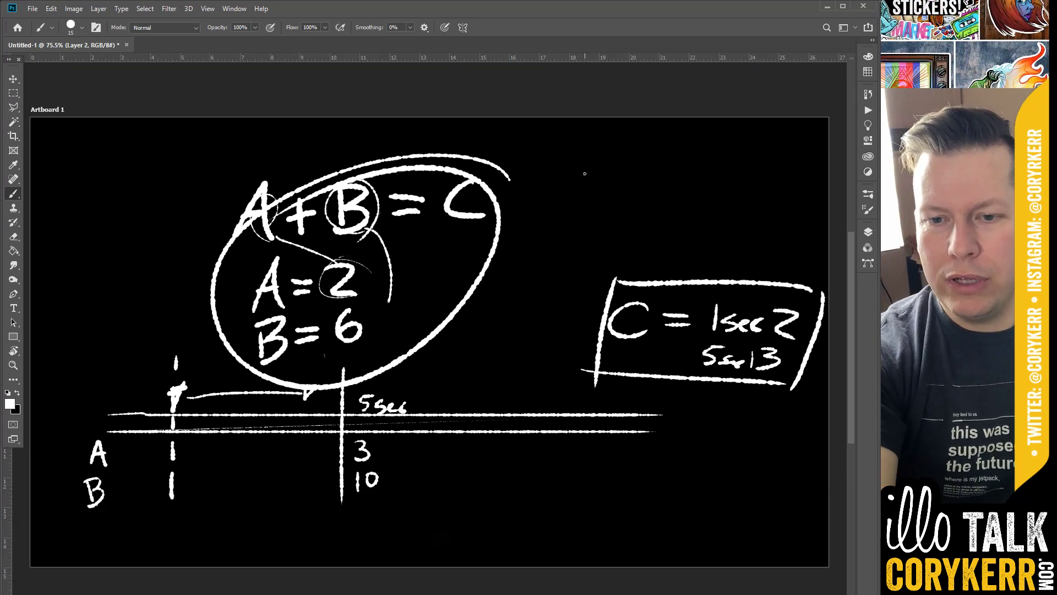
left_click_drag(586, 170, 612, 203)
left_click_drag(617, 164, 581, 209)
left_click_drag(638, 171, 637, 203)
left_click_drag(625, 187, 674, 186)
mouse_move(685, 160)
left_mouse_down()
mouse_move(668, 204)
mouse_move(766, 178)
mouse_move(777, 203)
mouse_move(800, 188)
mouse_move(821, 209)
mouse_move(578, 219)
mouse_move(551, 198)
mouse_move(629, 147)
mouse_move(831, 158)
left_mouse_up()
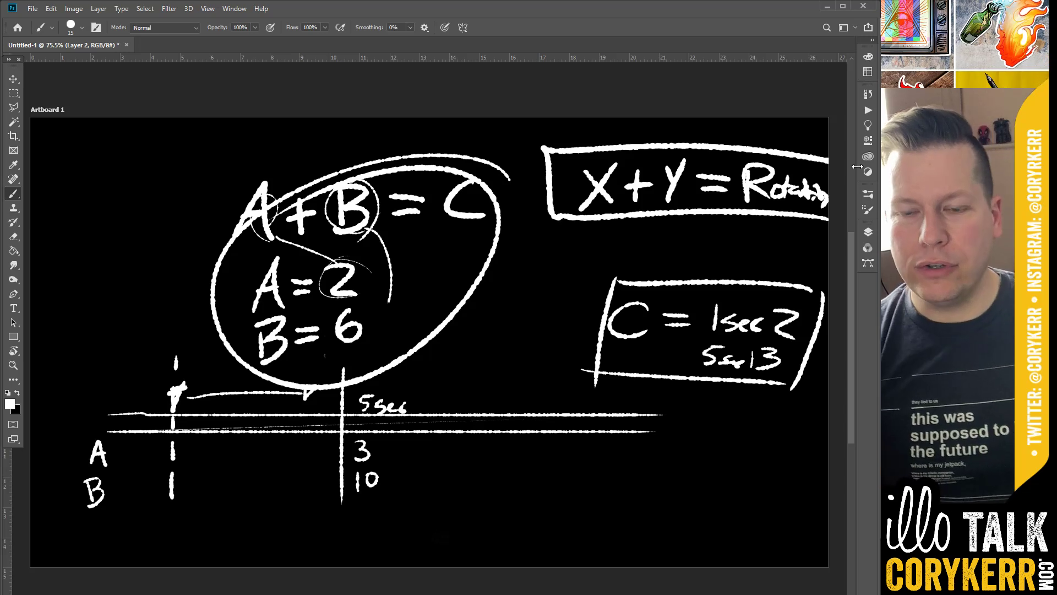
- Switch back to After Effects, add a null object to Comp 1, and reveal its Position property
key("alt+Tab")
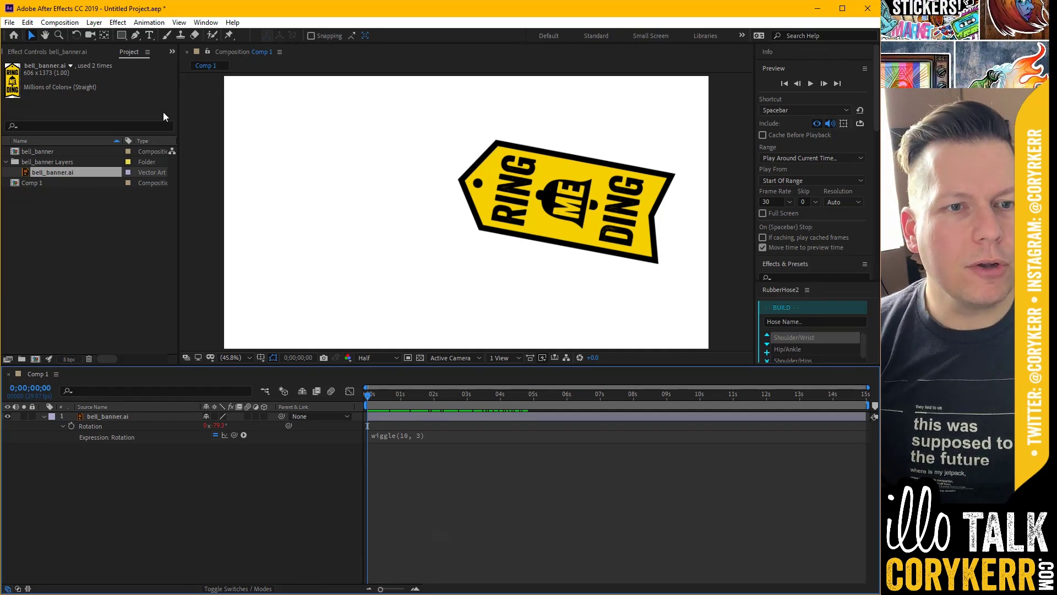
left_click(94, 23)
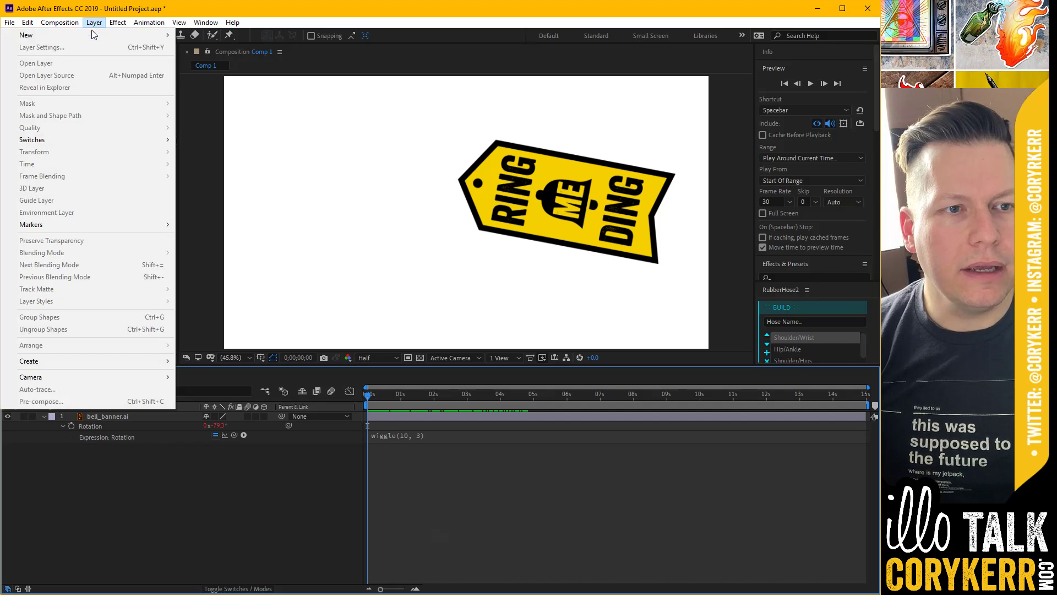
mouse_move(92, 33)
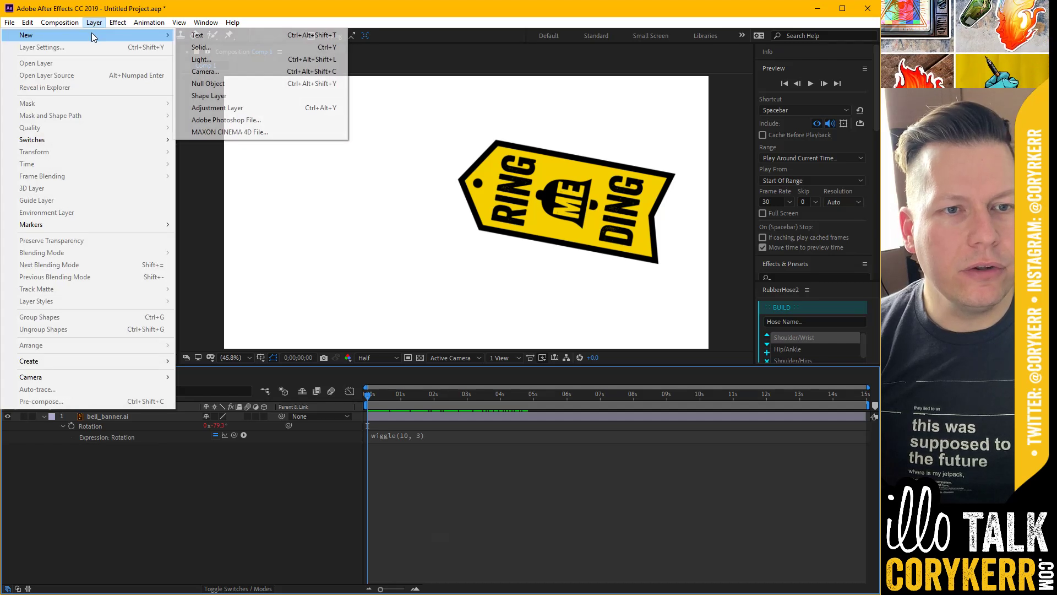
left_click(239, 83)
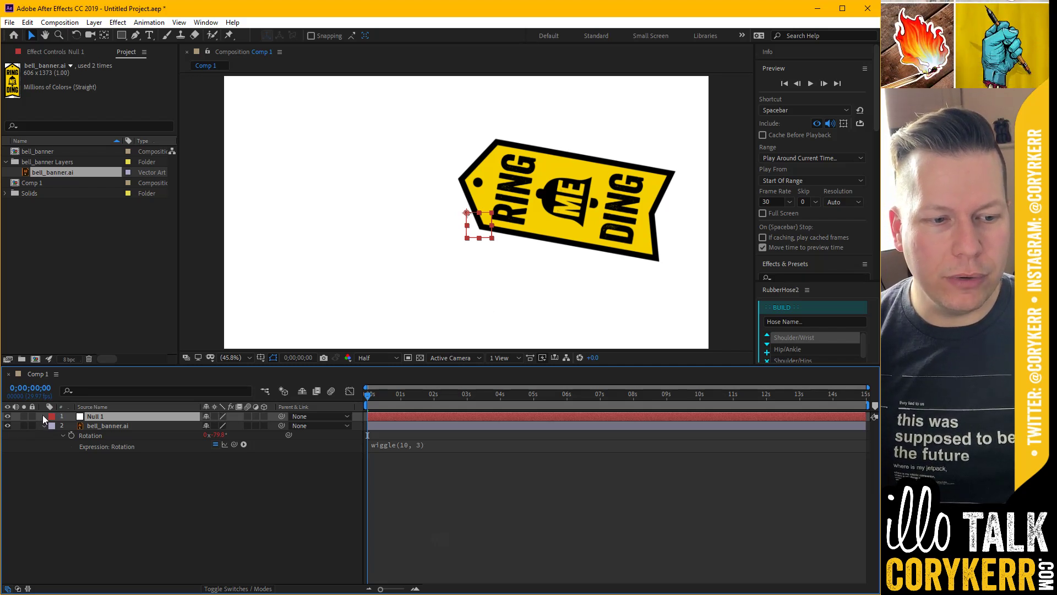
key("p")
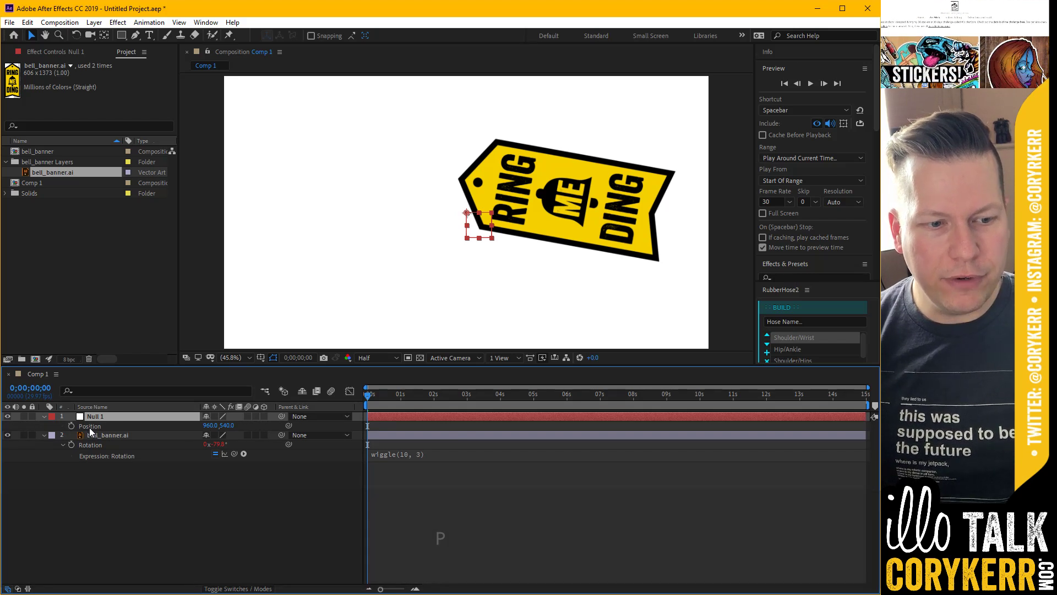
- Separate the null's Position into X and Y dimensions, and undo the separation
right_click(91, 430)
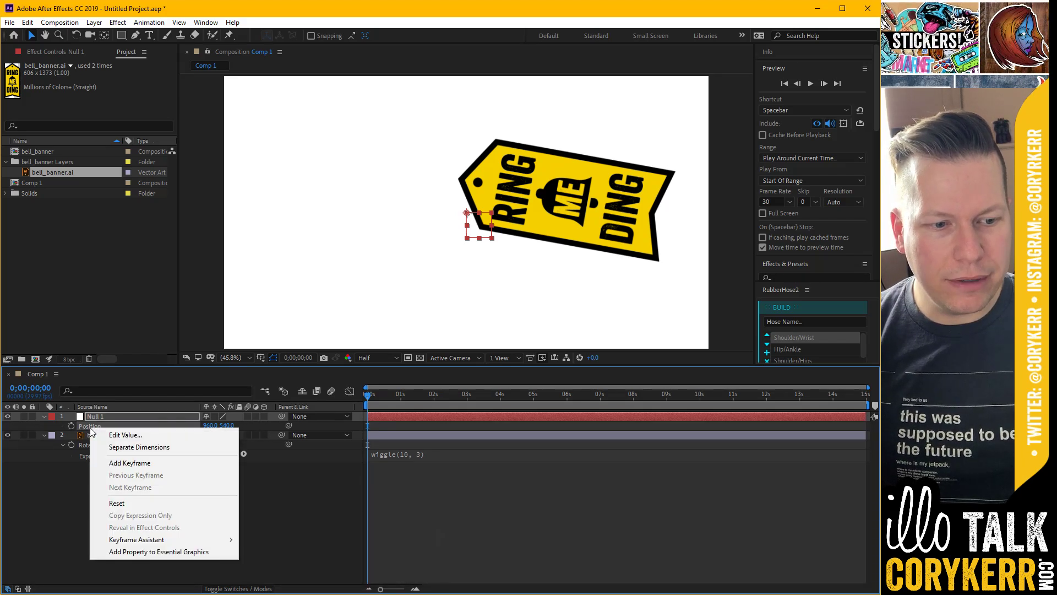
left_click(130, 448)
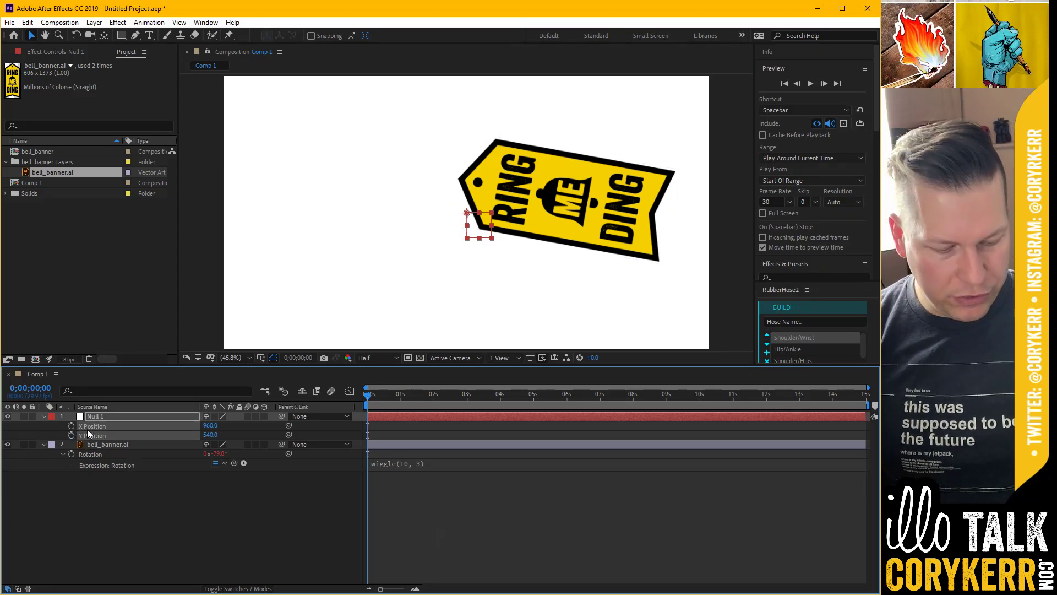
key("ctrl+z")
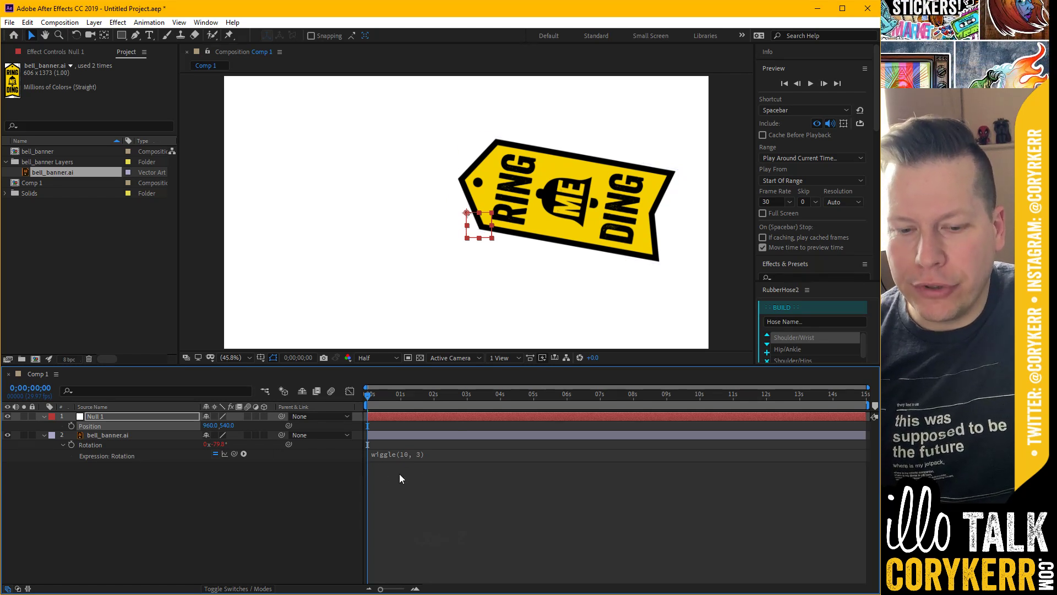
- Replace the two wiggle values in the banner's Rotation expression with the placeholders x and y and apply the expression
left_click(407, 455)
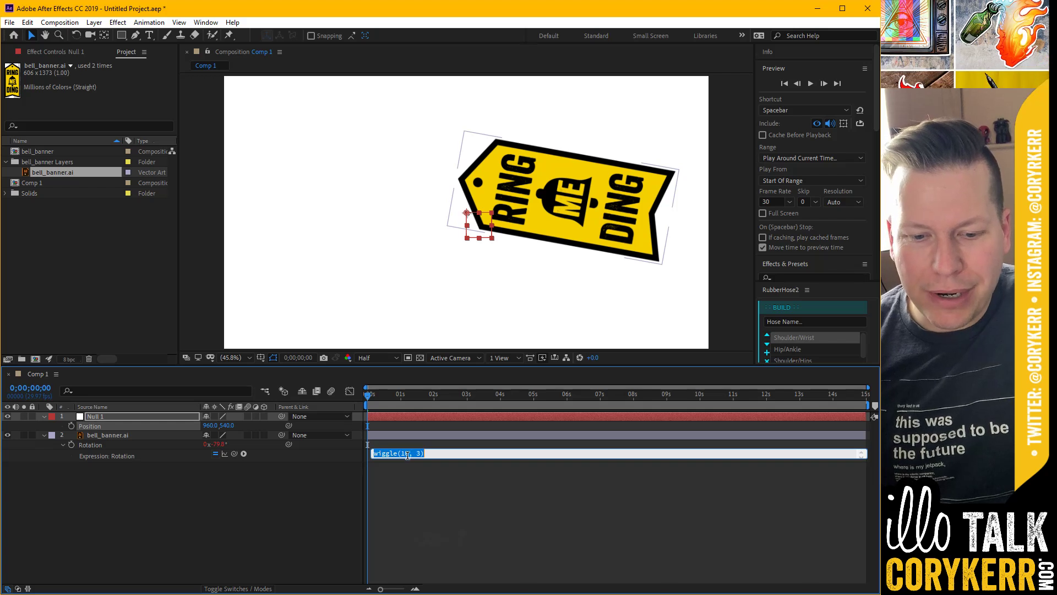
key("shift+Left")
key("shift+Left")
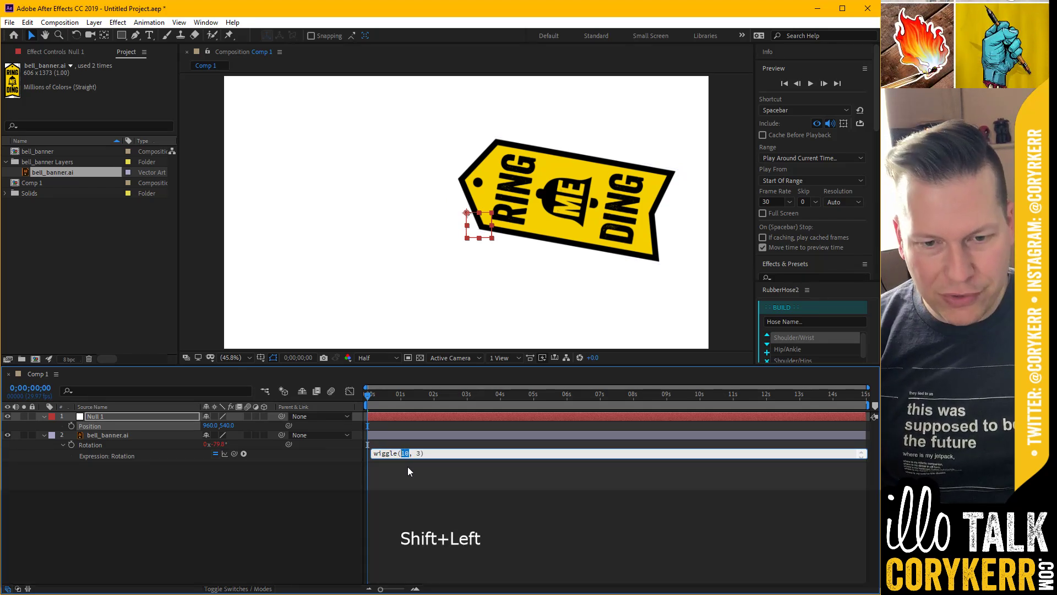
type("x")
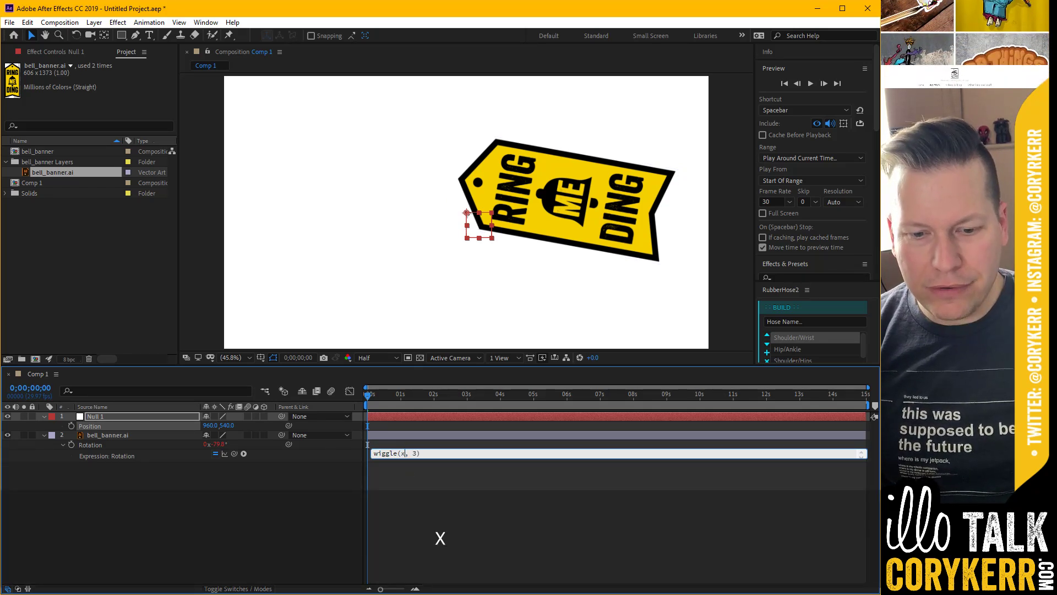
key("Right")
key("Right")
key("shift+Right")
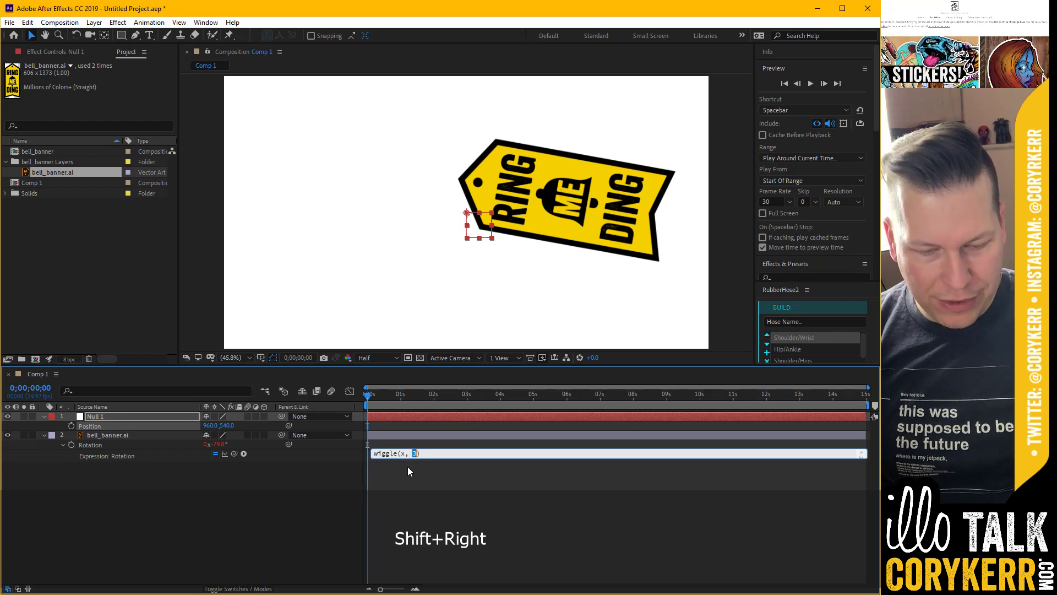
type("y")
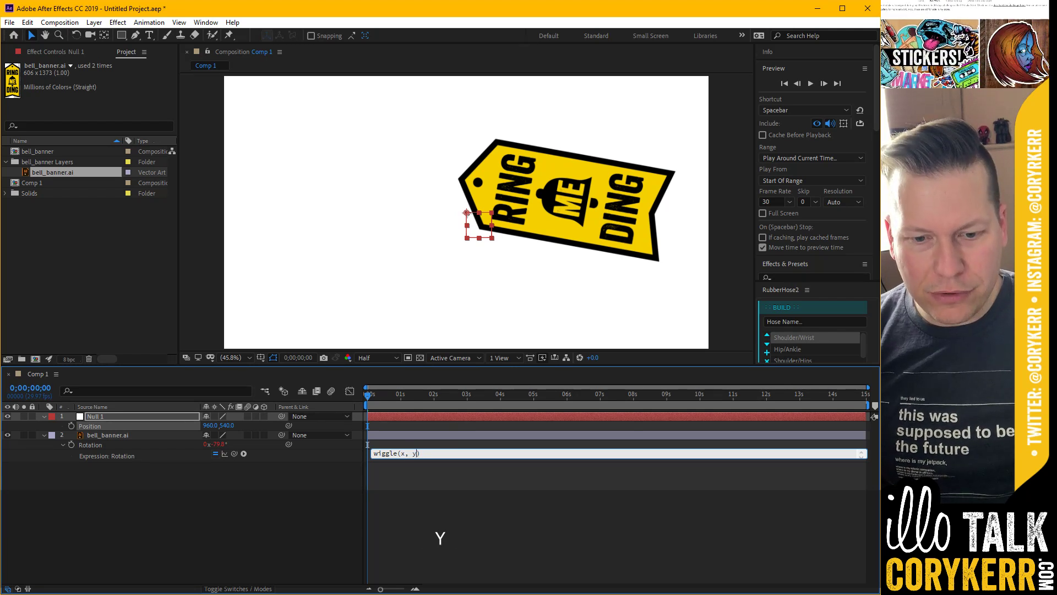
left_click(390, 446)
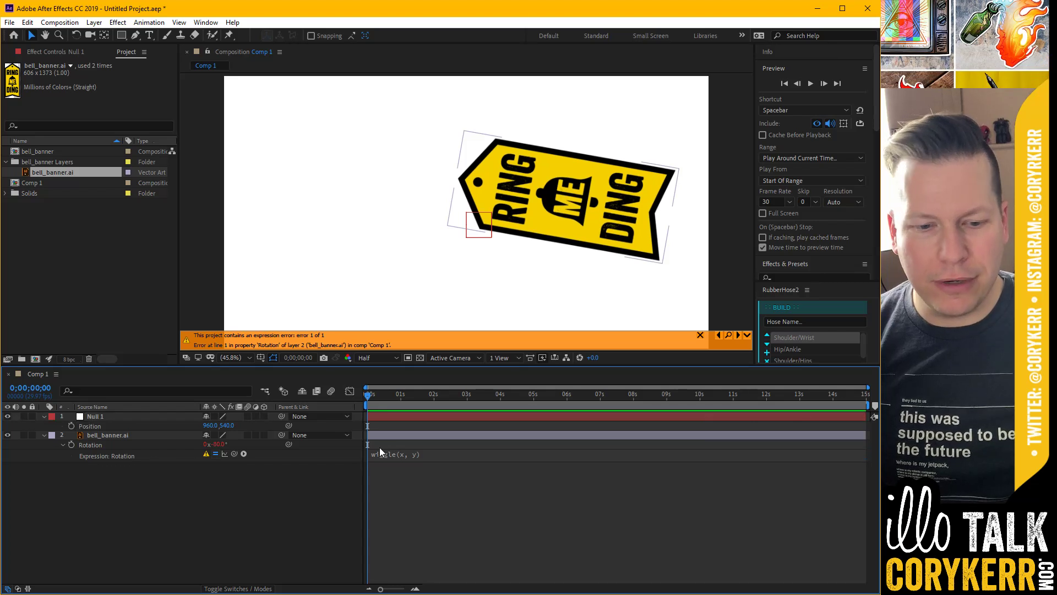
- Separate the null's Position into X Position and Y Position, and deselect the layer
right_click(100, 427)
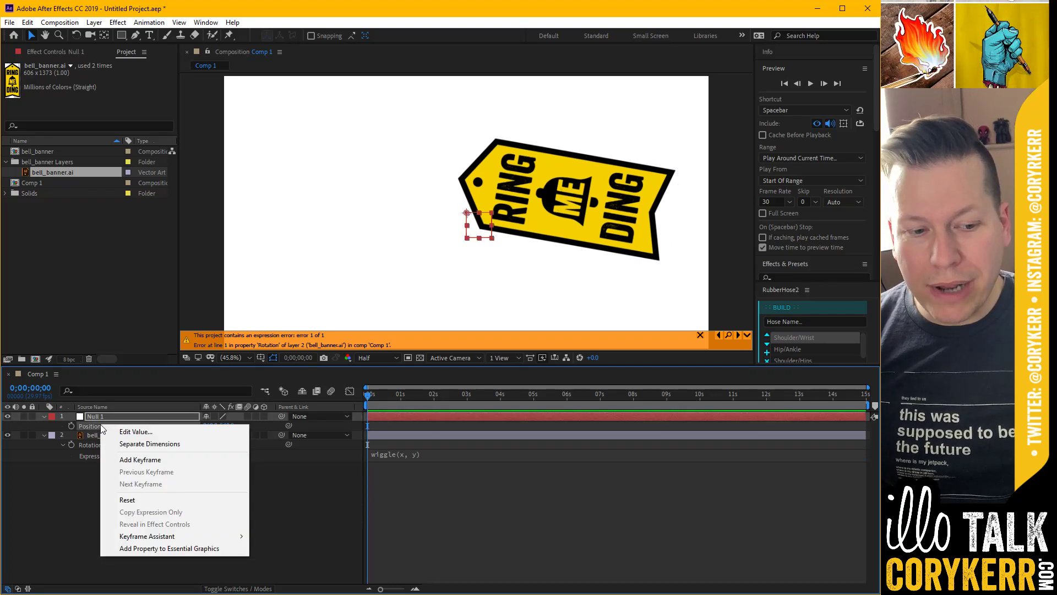
left_click(124, 443)
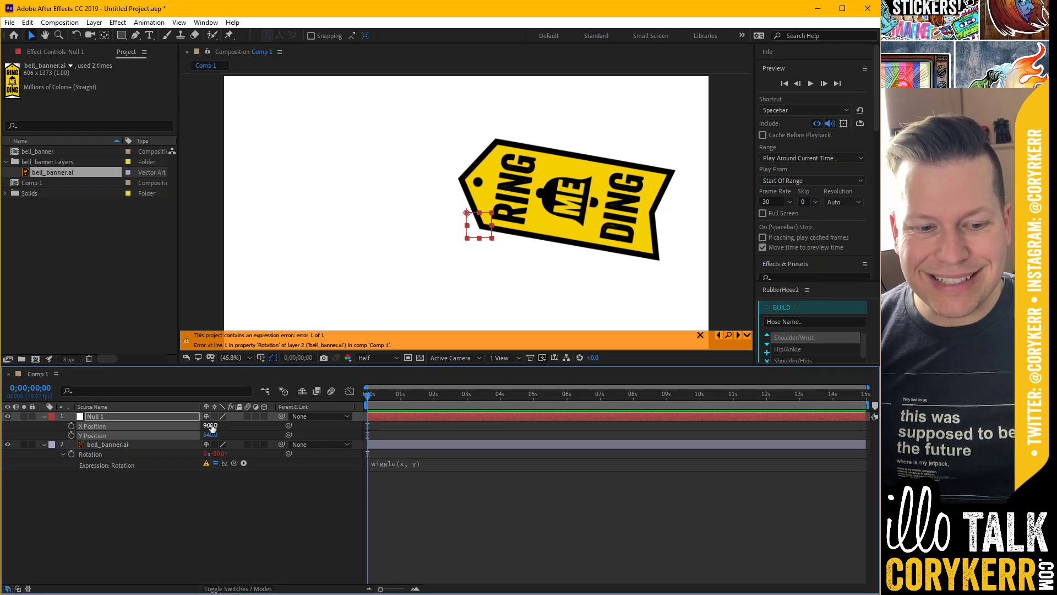
left_click(220, 481)
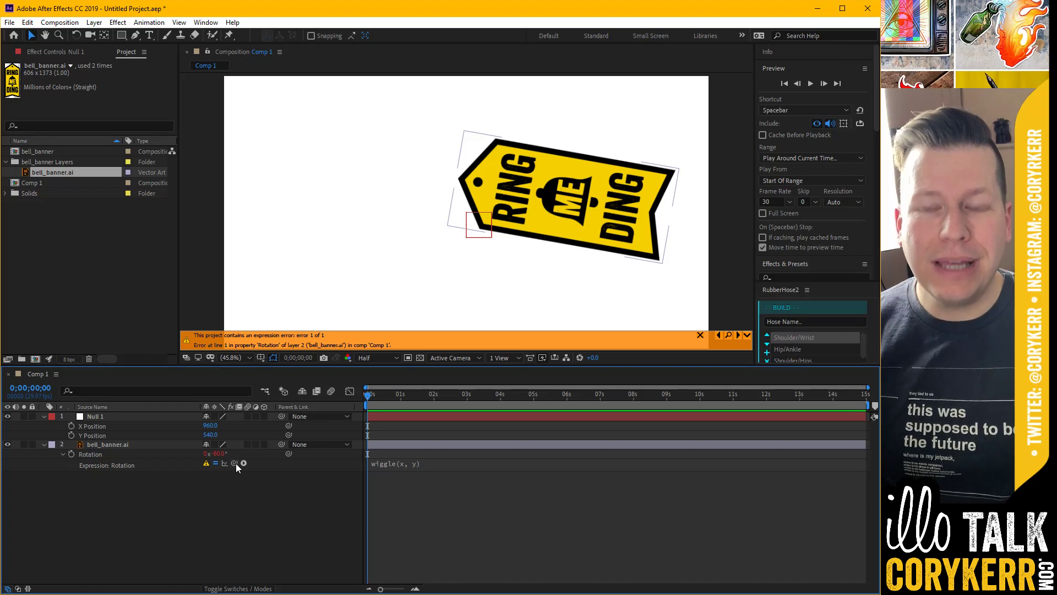
- Replace x and y in the wiggle expression with pick-whip references to the null's X Position and Y Position
left_click(402, 465)
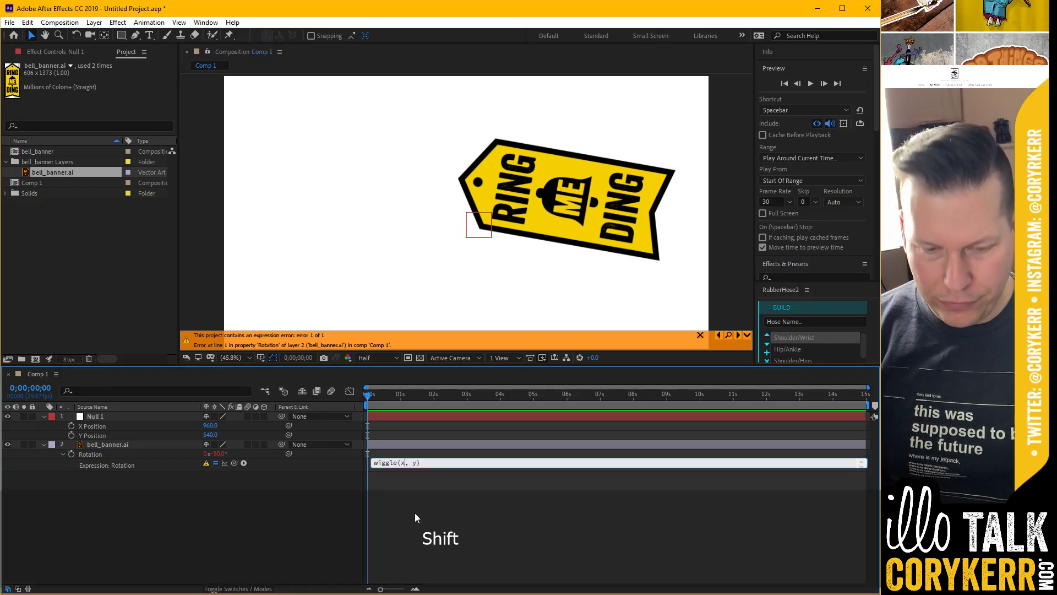
key("shift+Left")
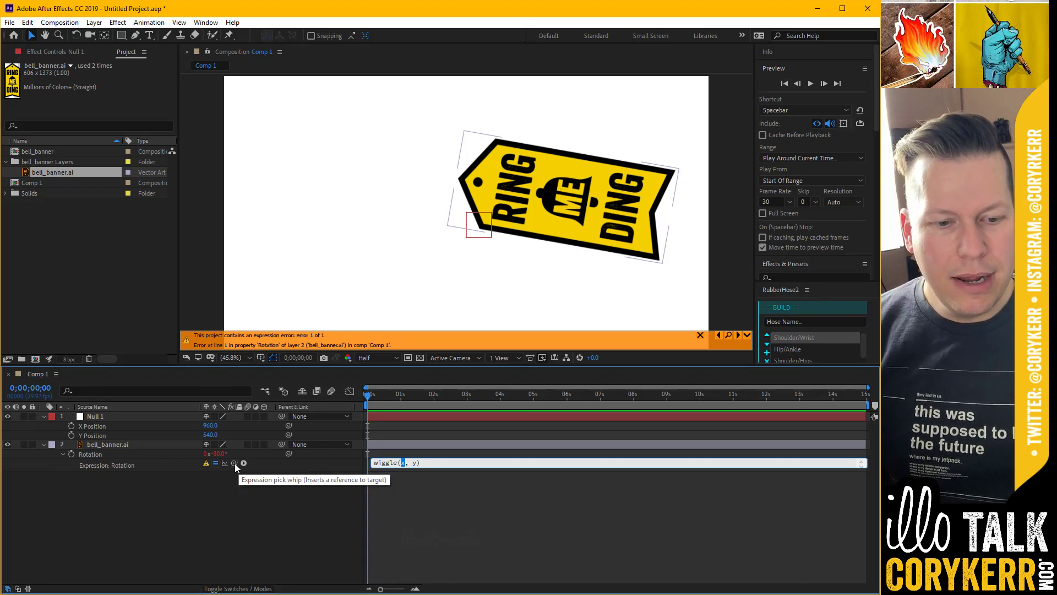
left_click_drag(235, 463, 123, 432)
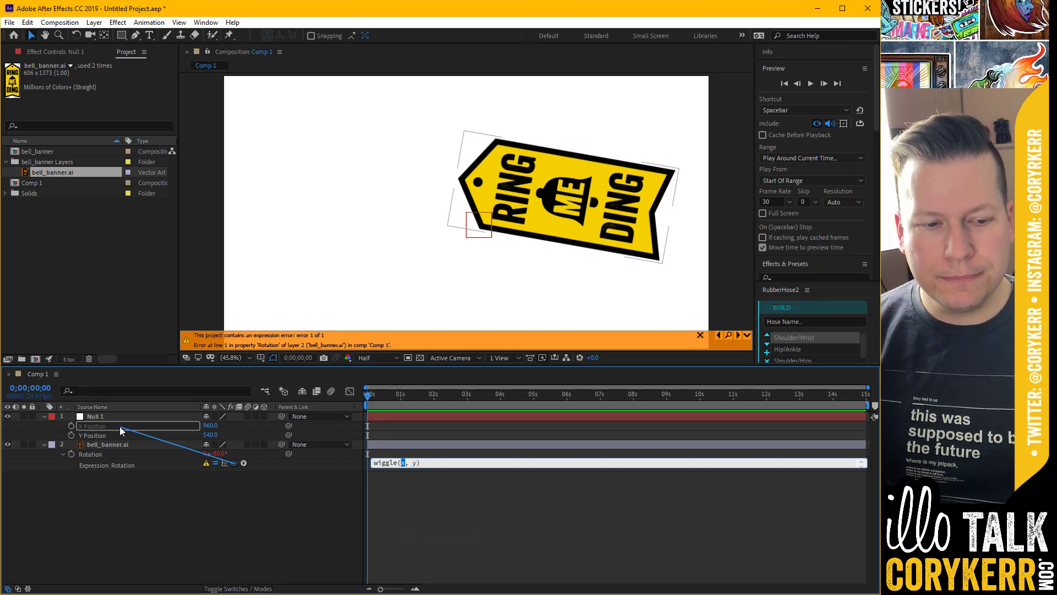
left_click_drag(120, 427, 120, 426)
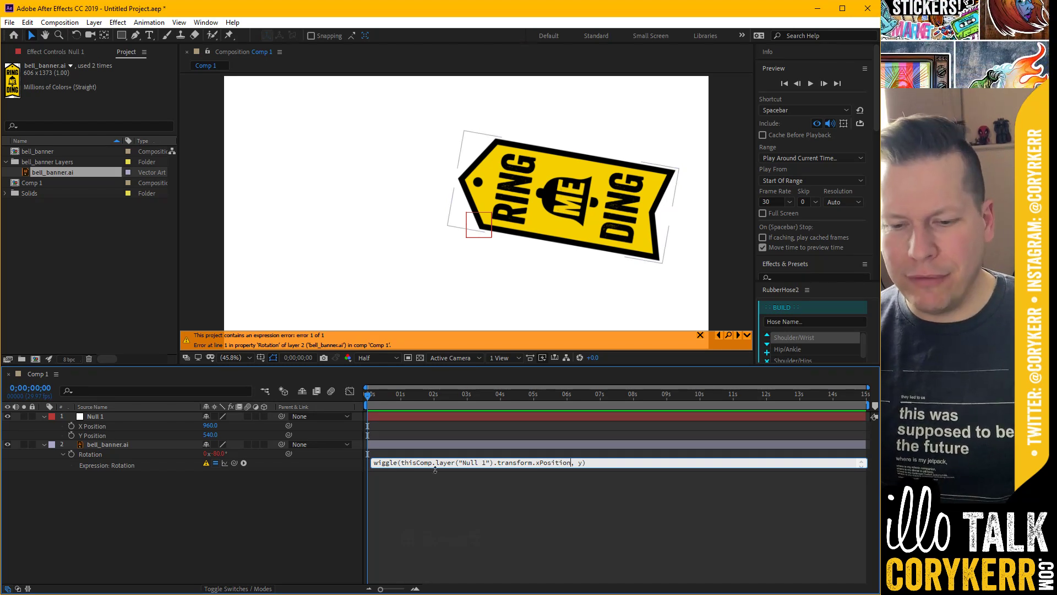
double_click(581, 463)
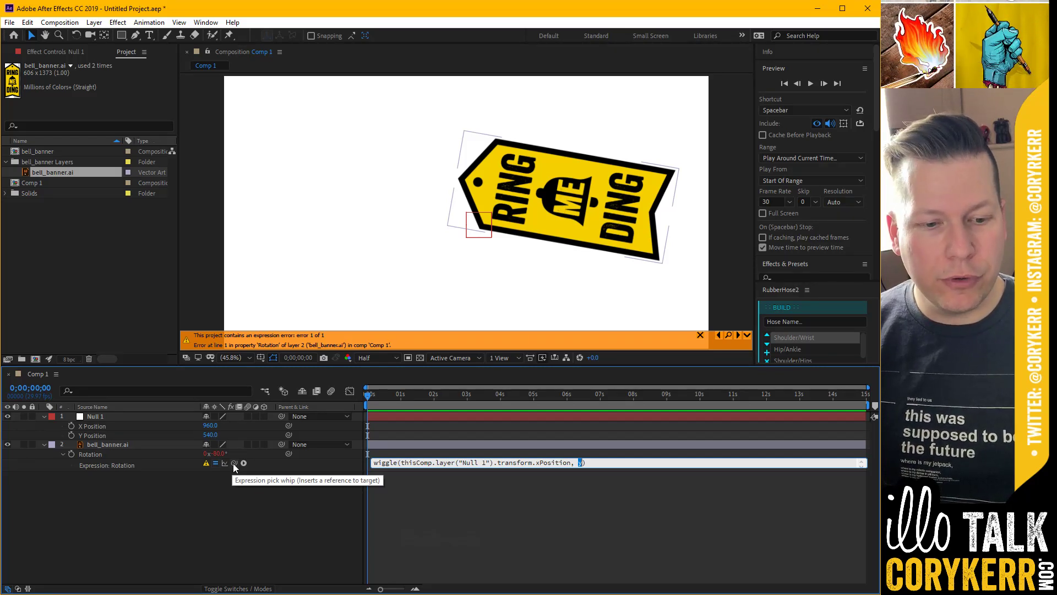
left_click_drag(234, 464, 114, 435)
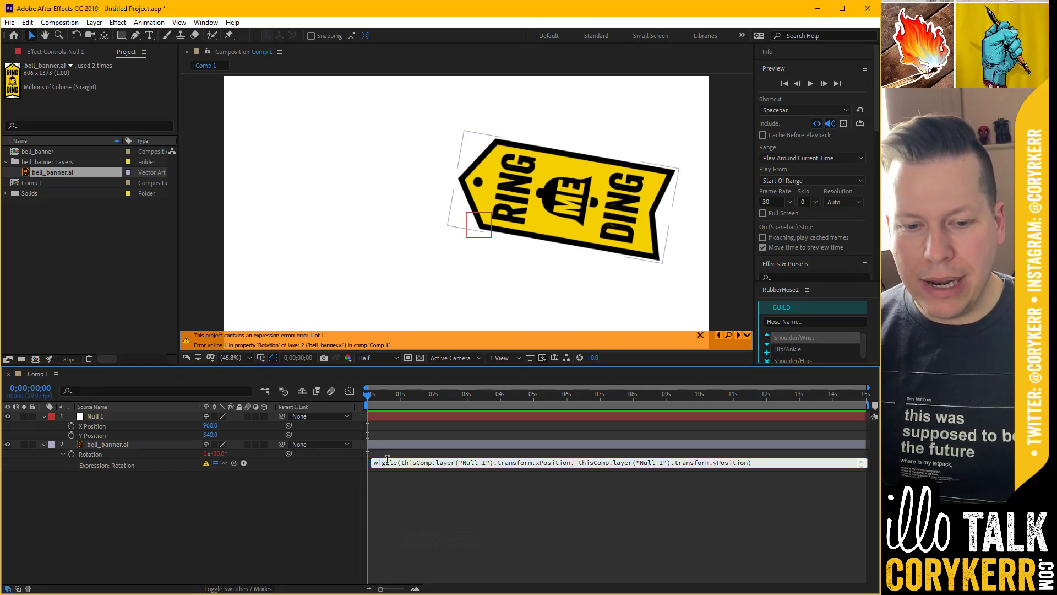
- Set the null's X Position to 1 and Y Position to 30, with the playhead at the first frame
left_click(211, 425)
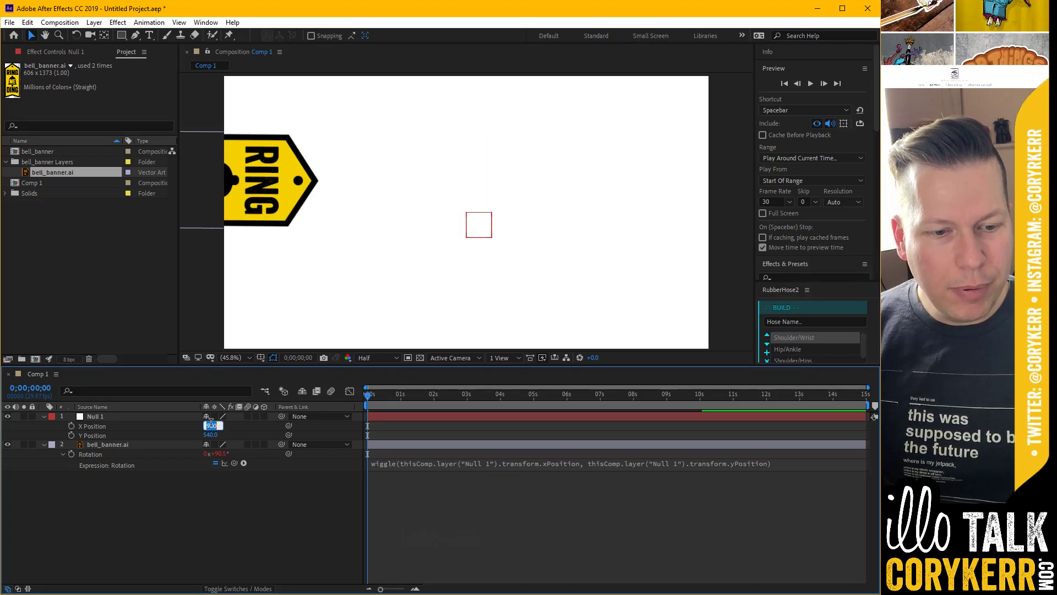
type("1")
key("Tab")
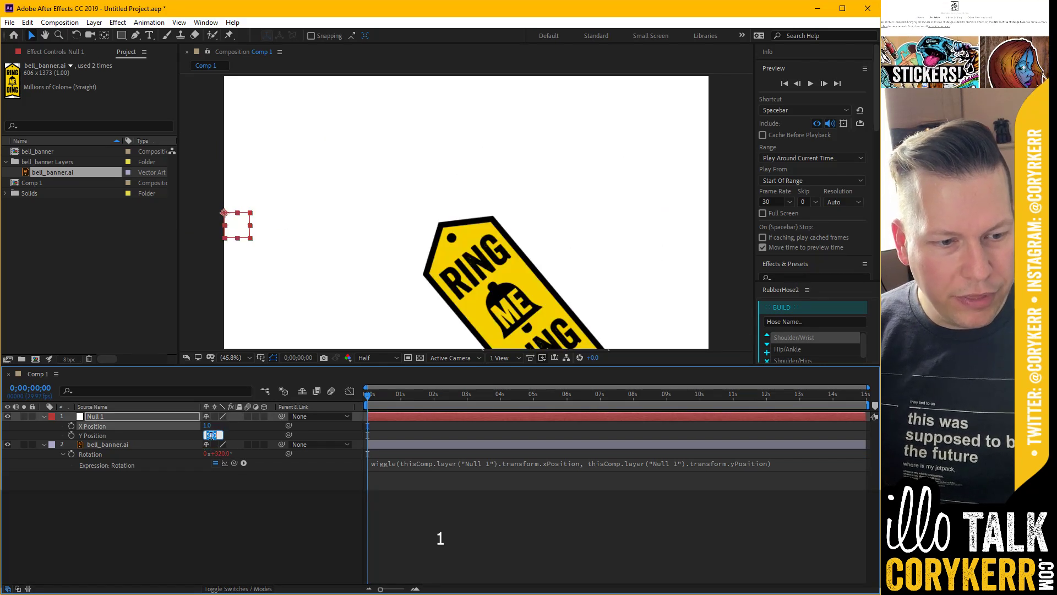
type("30")
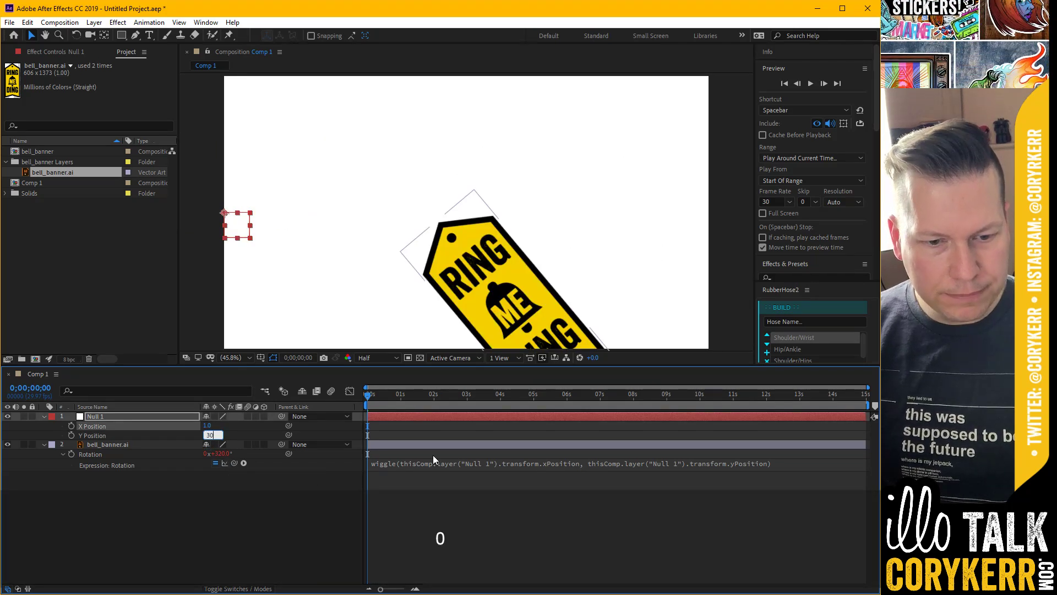
left_click(378, 428)
left_click_drag(372, 407, 349, 441)
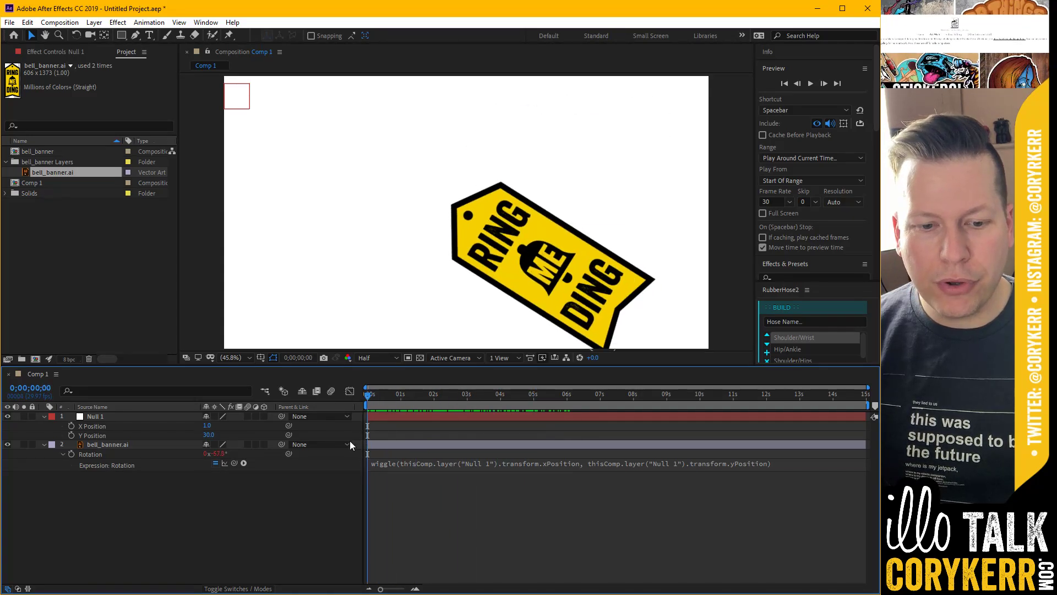
- Enable X and Y Position keyframing on the null at the first frame, and set X Position to 15 at 0;00;01;25
left_click(71, 425)
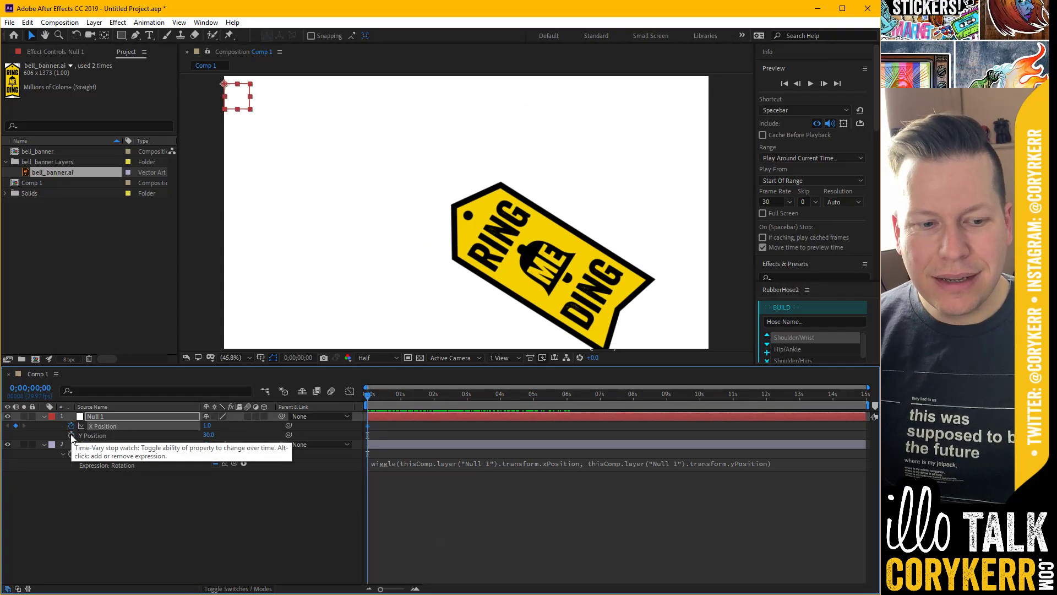
left_click(71, 435)
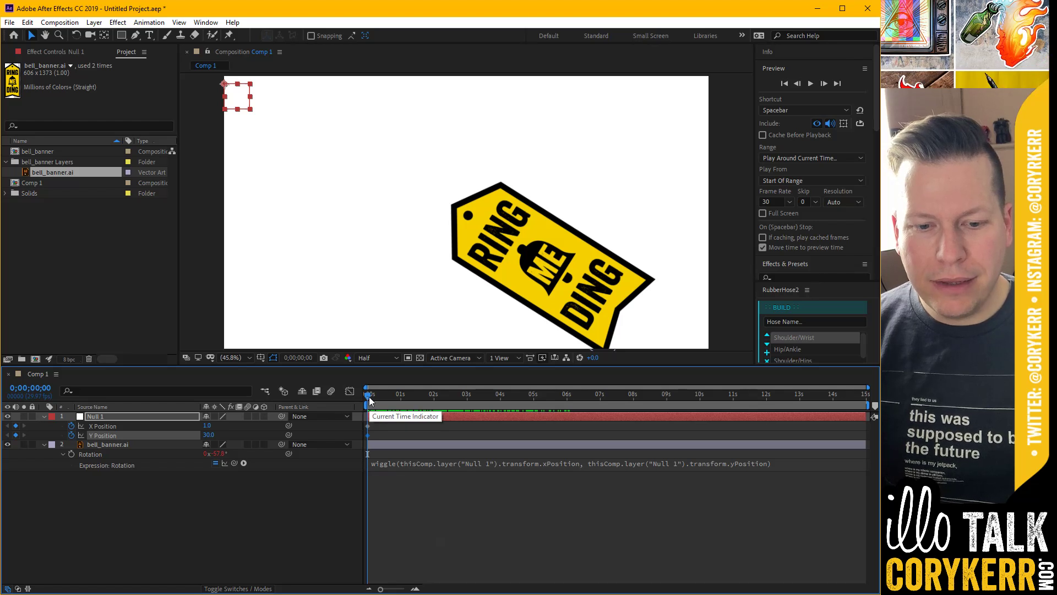
left_click(399, 400)
left_click_drag(399, 400, 429, 401)
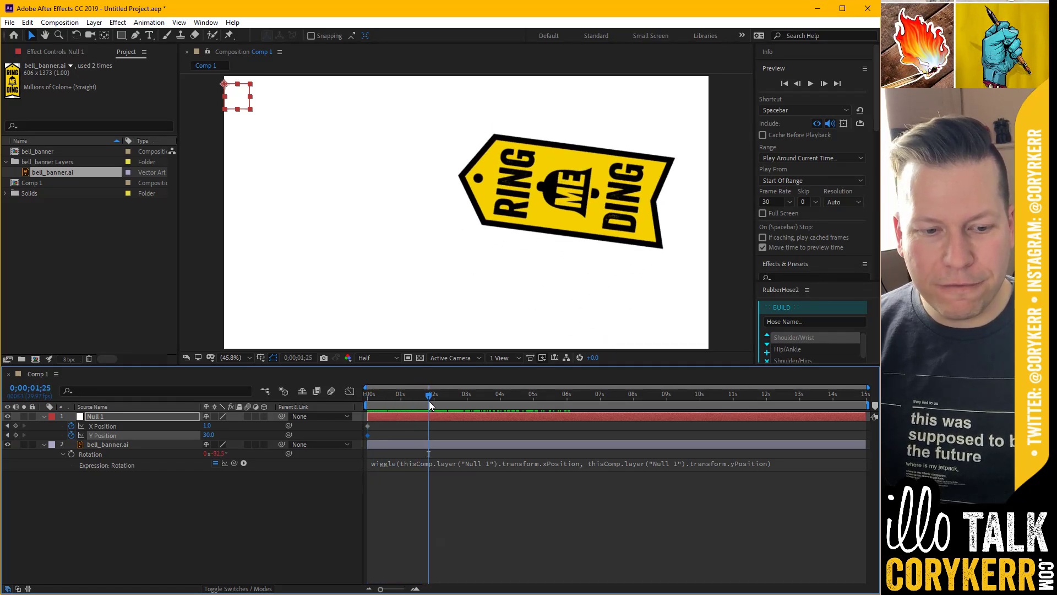
left_click(205, 425)
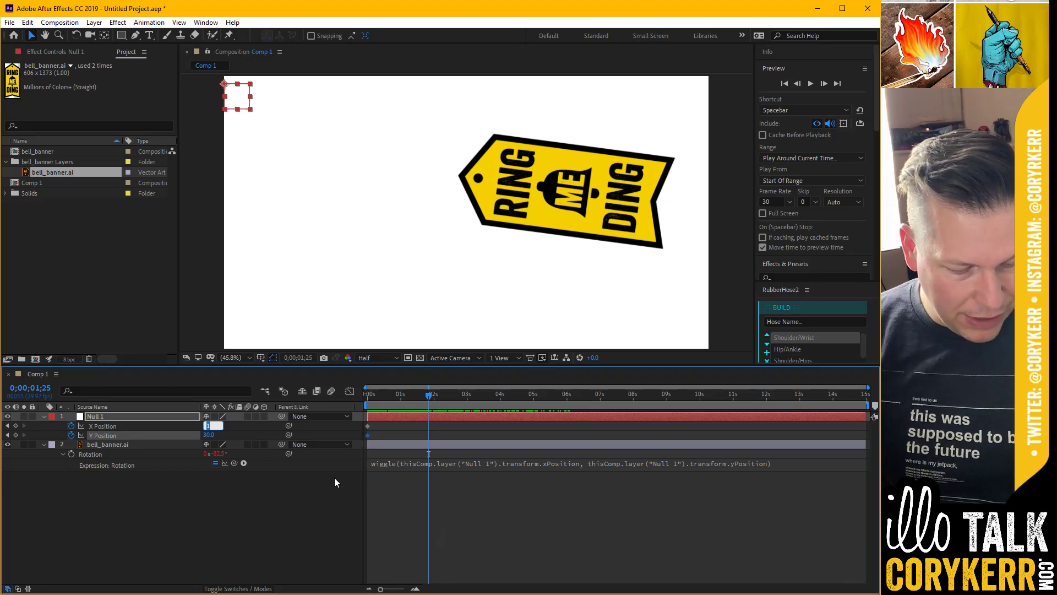
type("15")
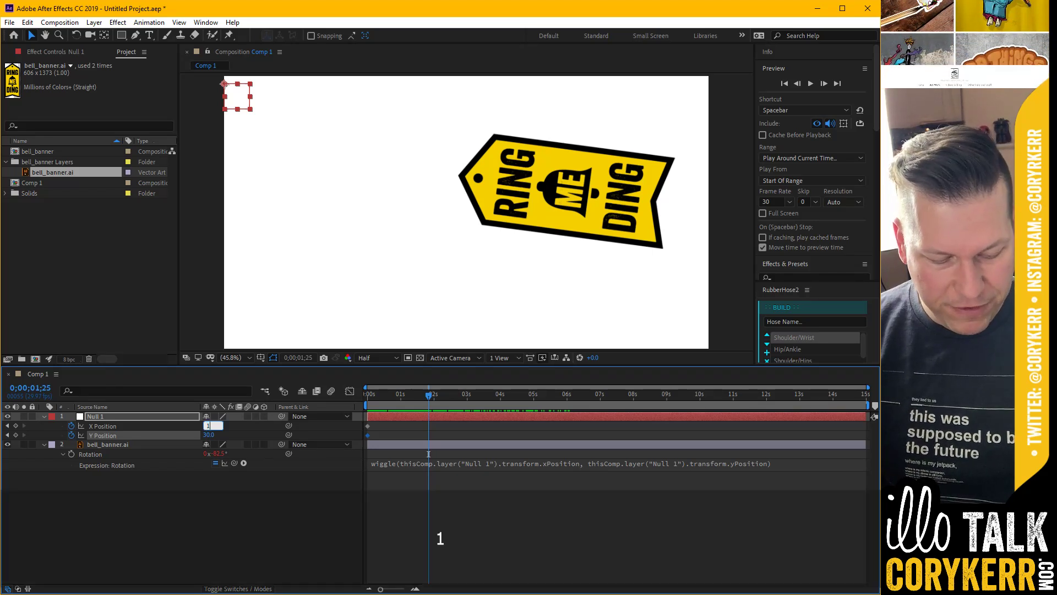
key("Return")
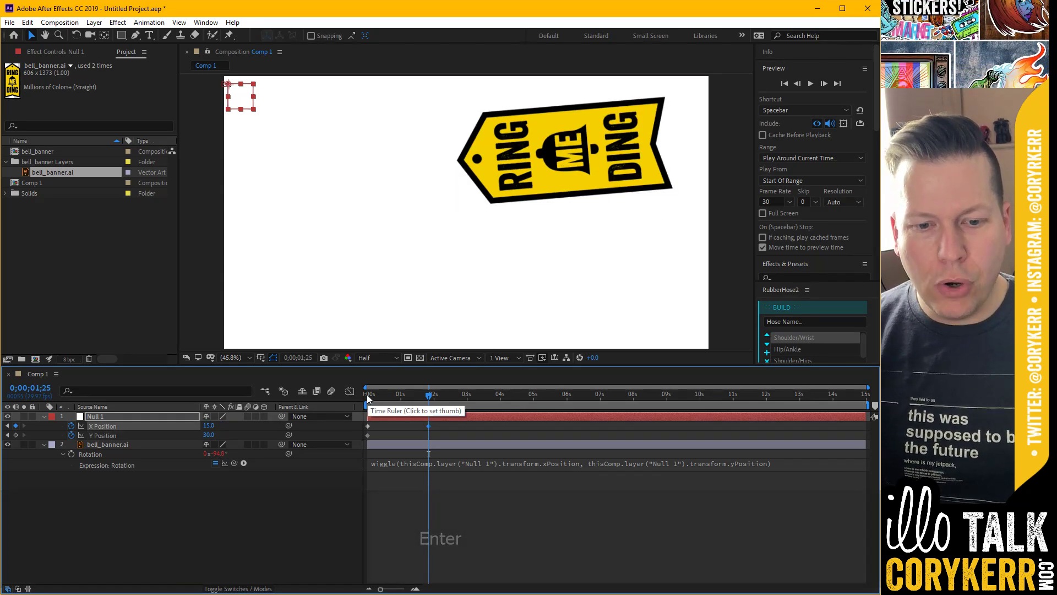
- Keyframe the null's X Position at 0 at time 0;00;02;01
left_click_drag(368, 395, 435, 411)
left_click(209, 425)
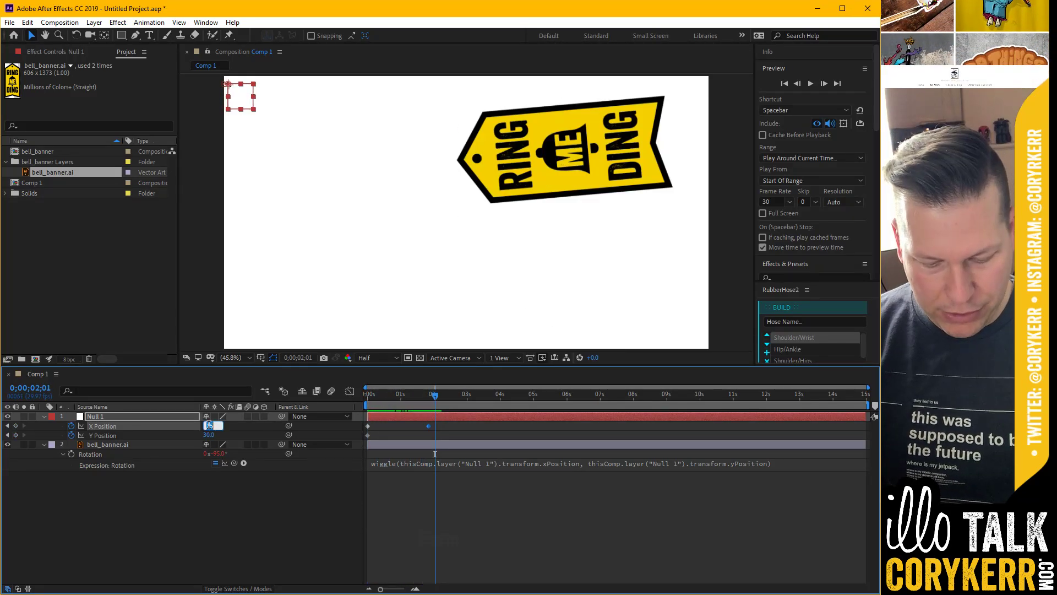
type("0")
key("Return")
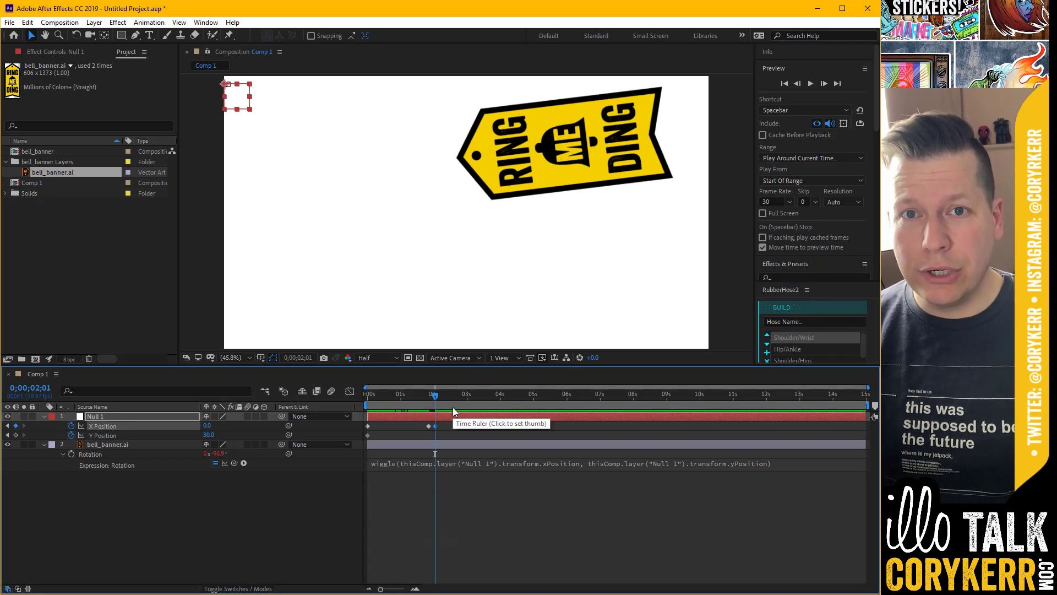
- Add a holding X Position keyframe of 0 at 0;00;03;18 and set X Position to 5 at 0;00;05;01
left_click_drag(435, 396, 487, 420)
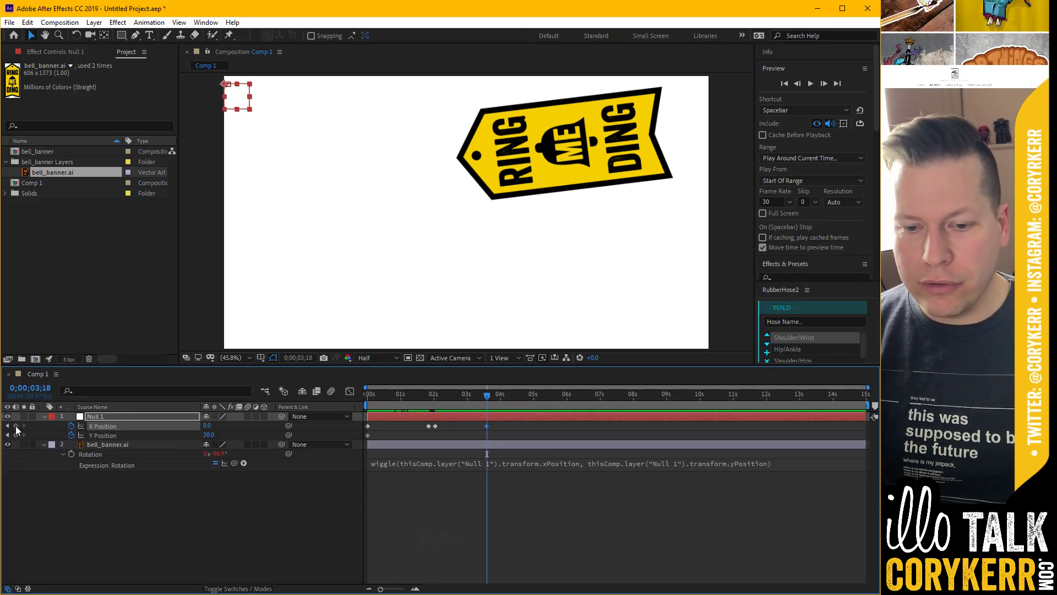
left_click(532, 399)
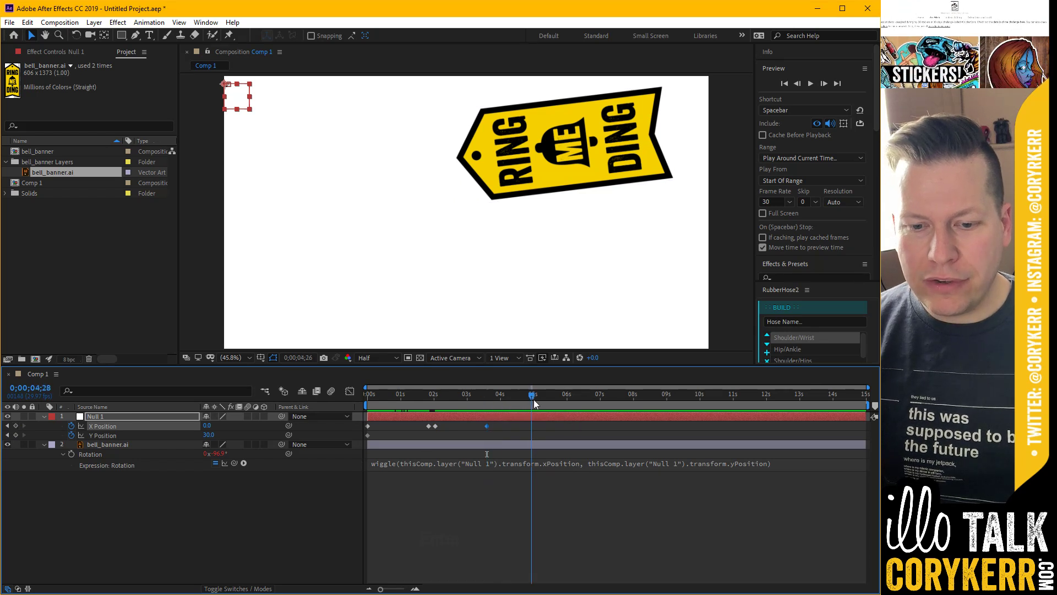
left_click_drag(534, 400, 536, 398)
left_click(207, 426)
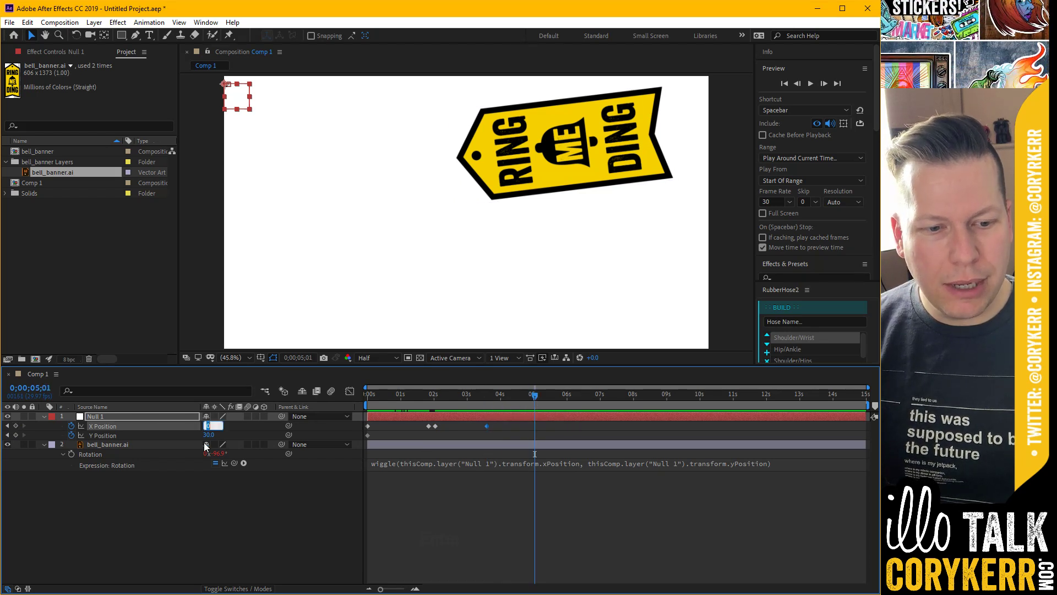
type("5")
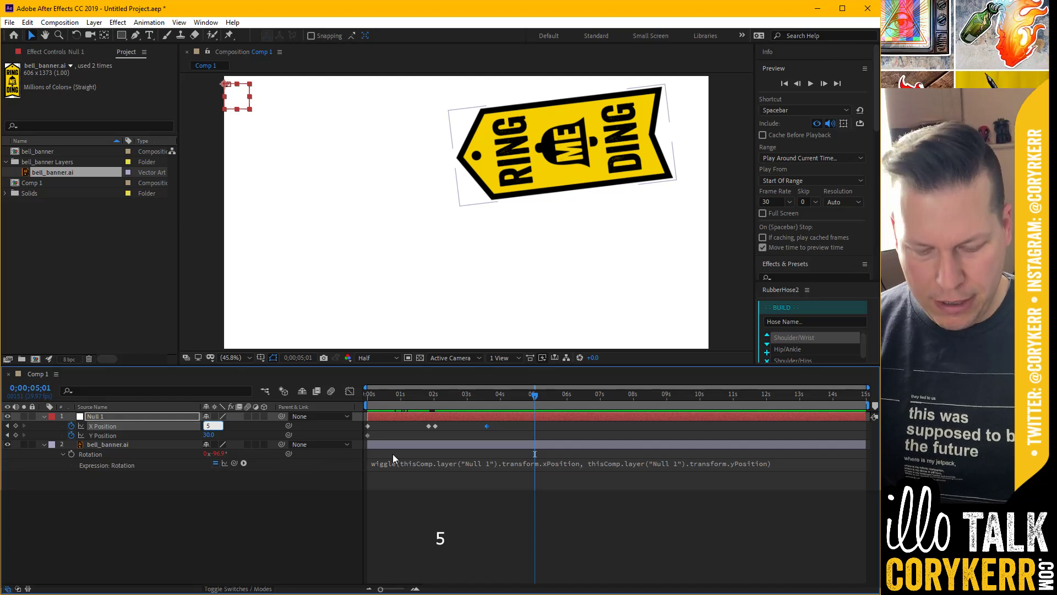
key("Return")
- Preview the banner's wiggle from the first frame and again from 0;00;02;12
left_click_drag(369, 401, 344, 424)
key("space")
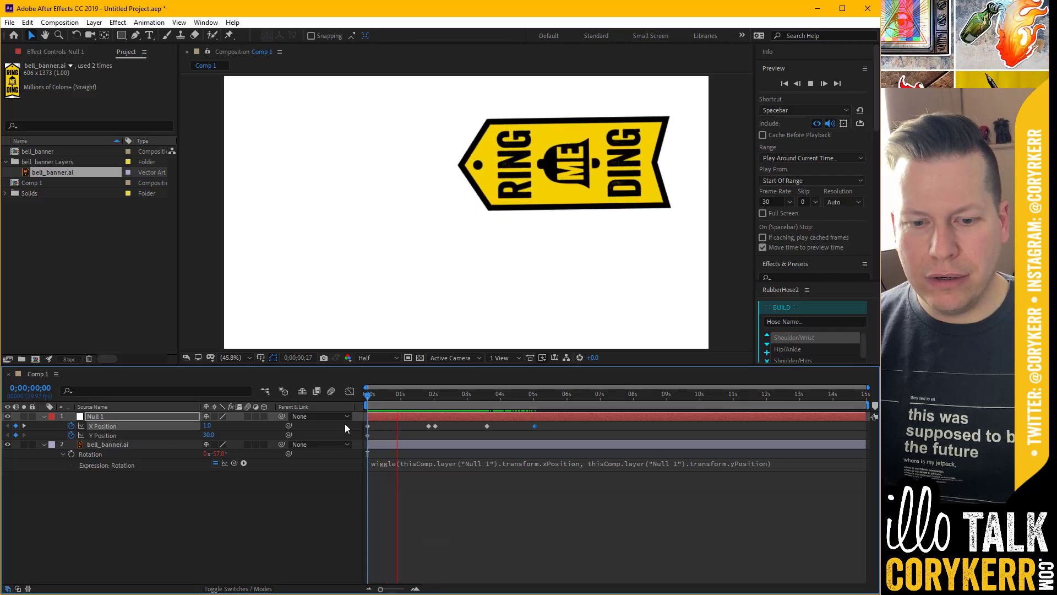
key("space")
left_click(447, 395)
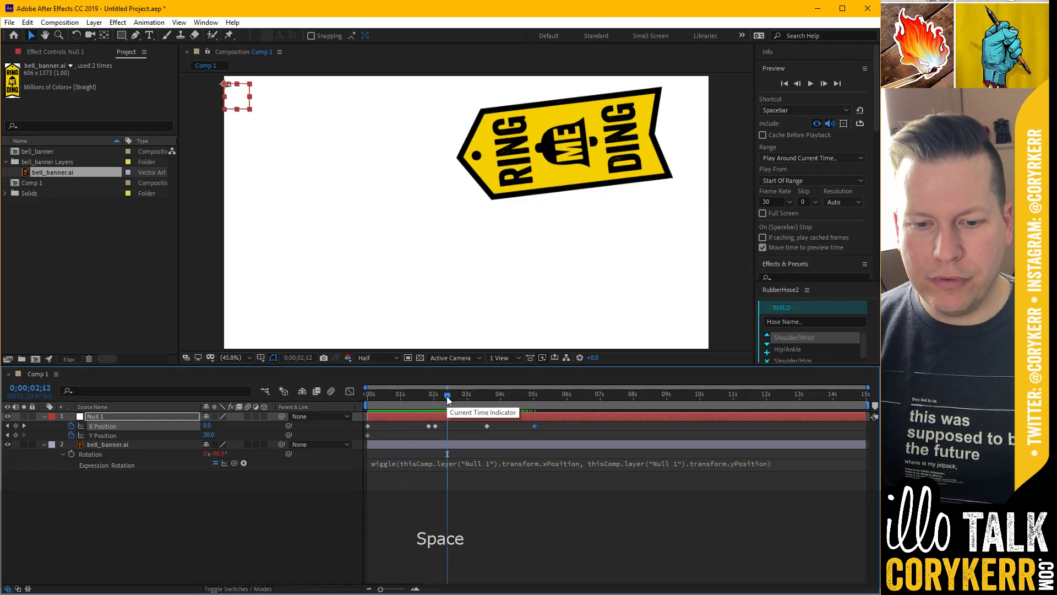
key("space")
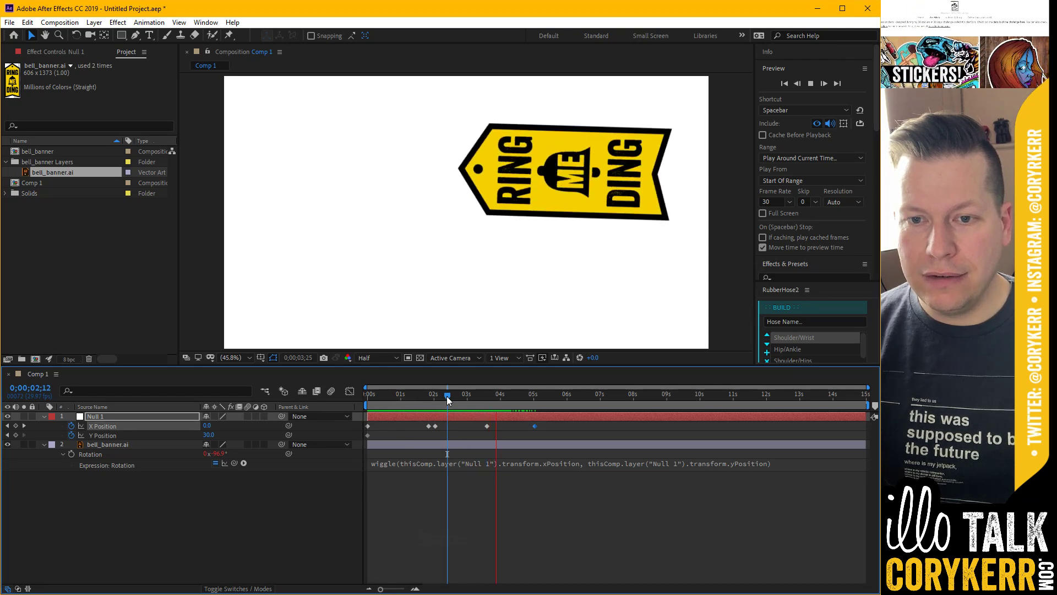
key("space")
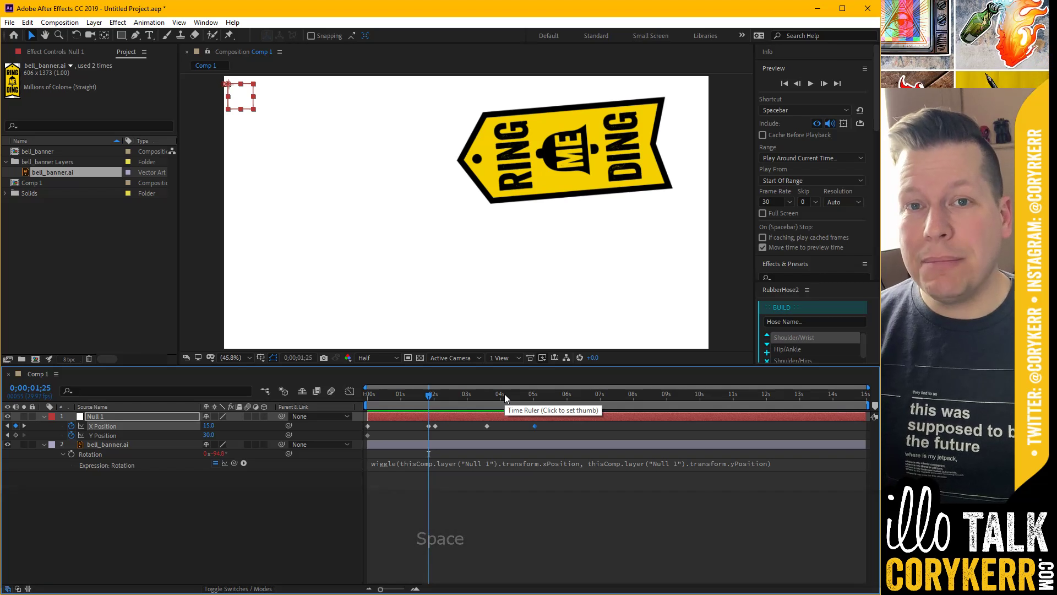
left_click(424, 446)
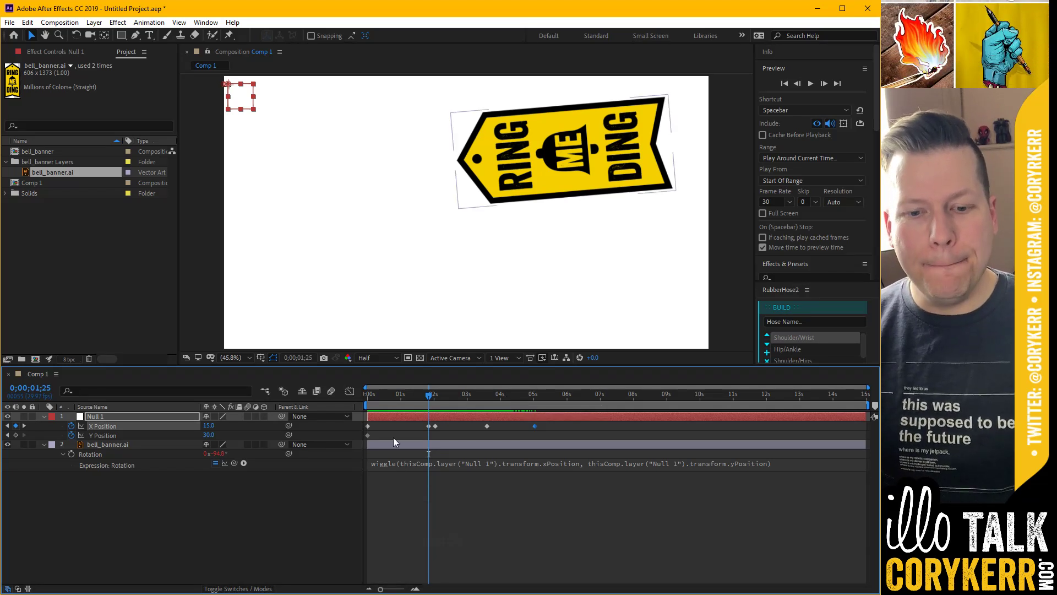
left_click(411, 425)
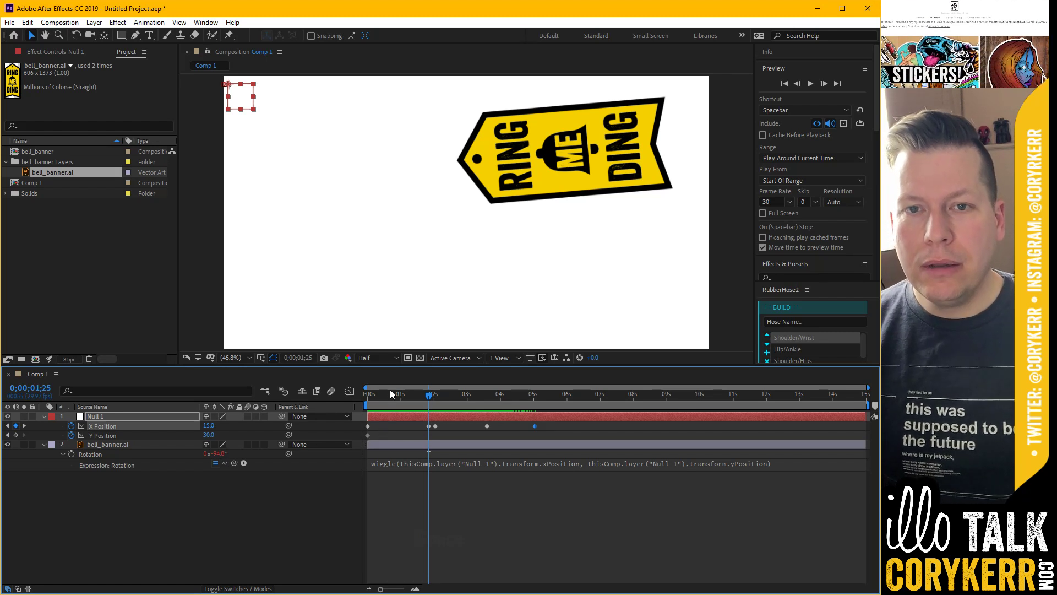
left_click(558, 453)
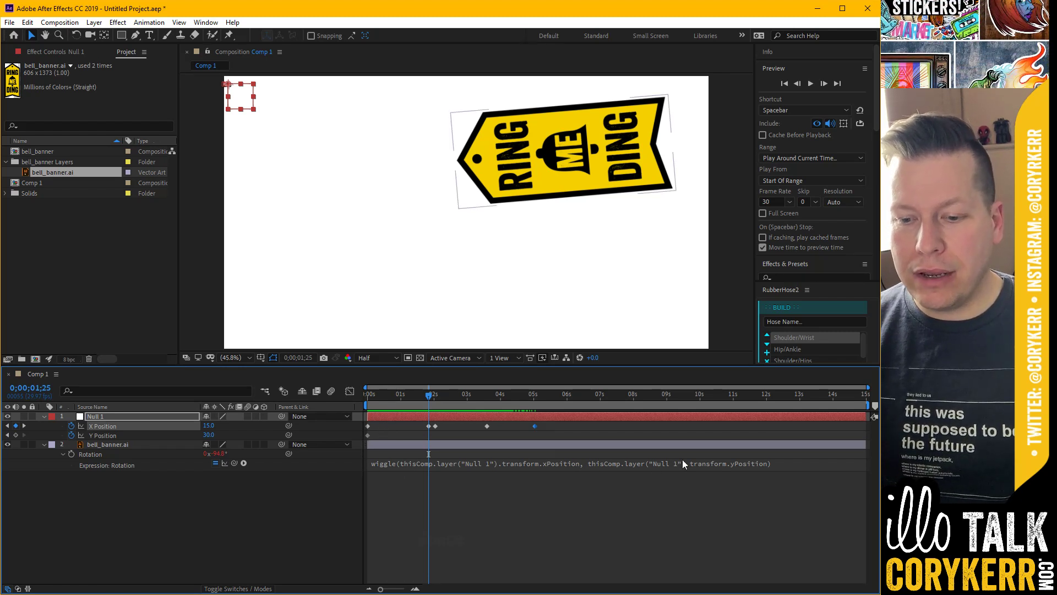
left_click(696, 468)
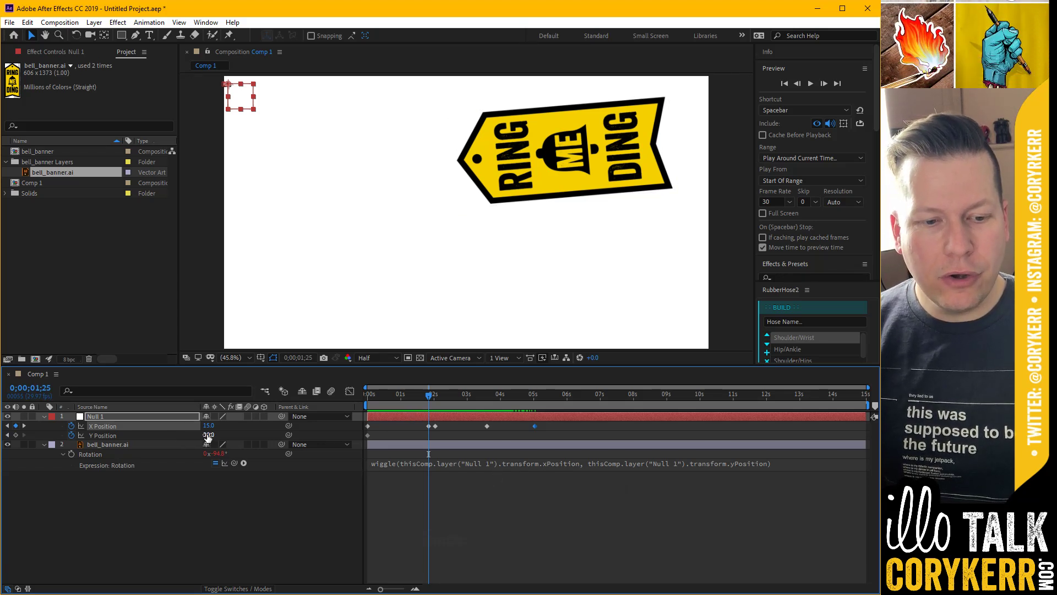
- Set the null's Y Position to 2 at 0;00;00;28
left_click_drag(430, 397, 398, 406)
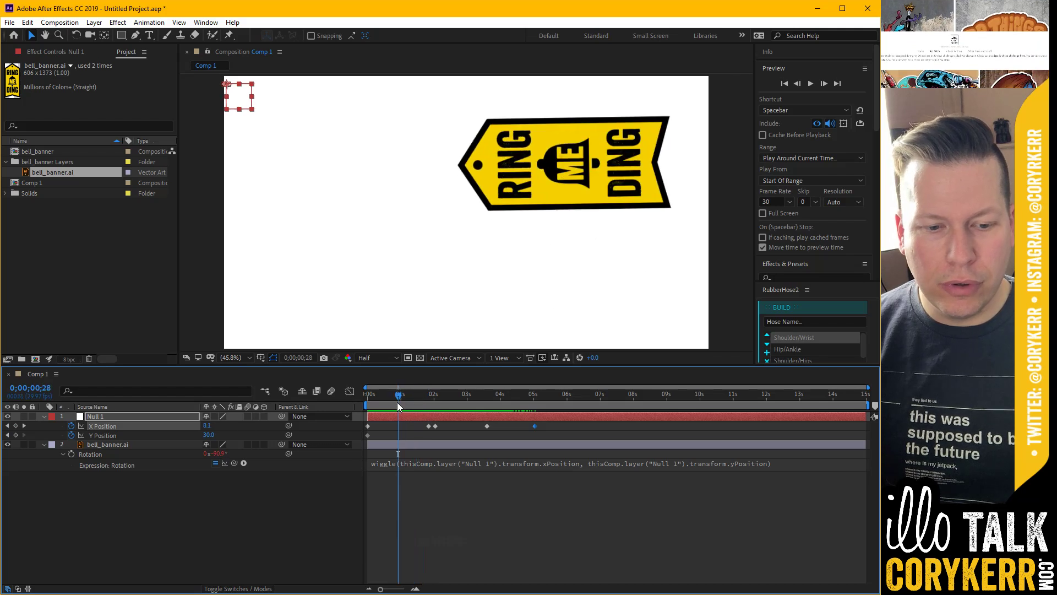
left_click(208, 436)
type("2")
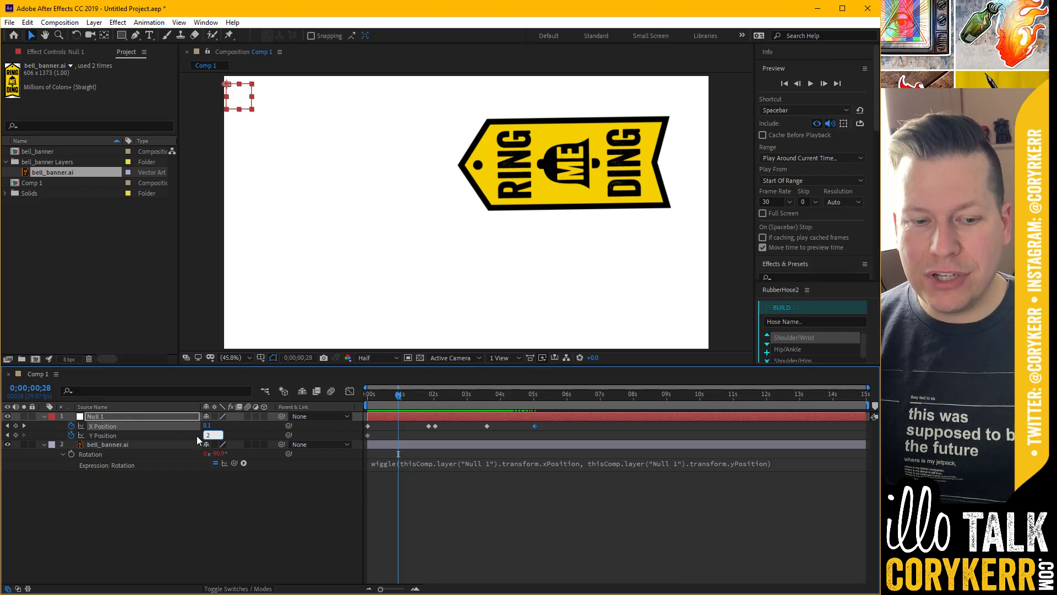
key("Return")
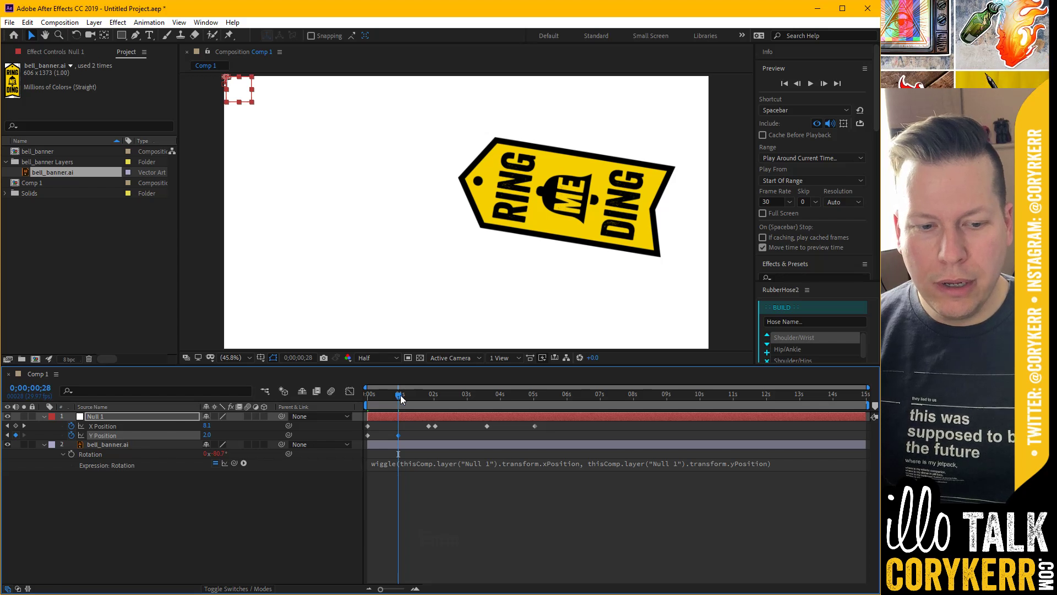
- Scrub through the first second of the banner's wiggle and preview it with the new Y Position keyframe
left_click_drag(399, 395, 409, 395)
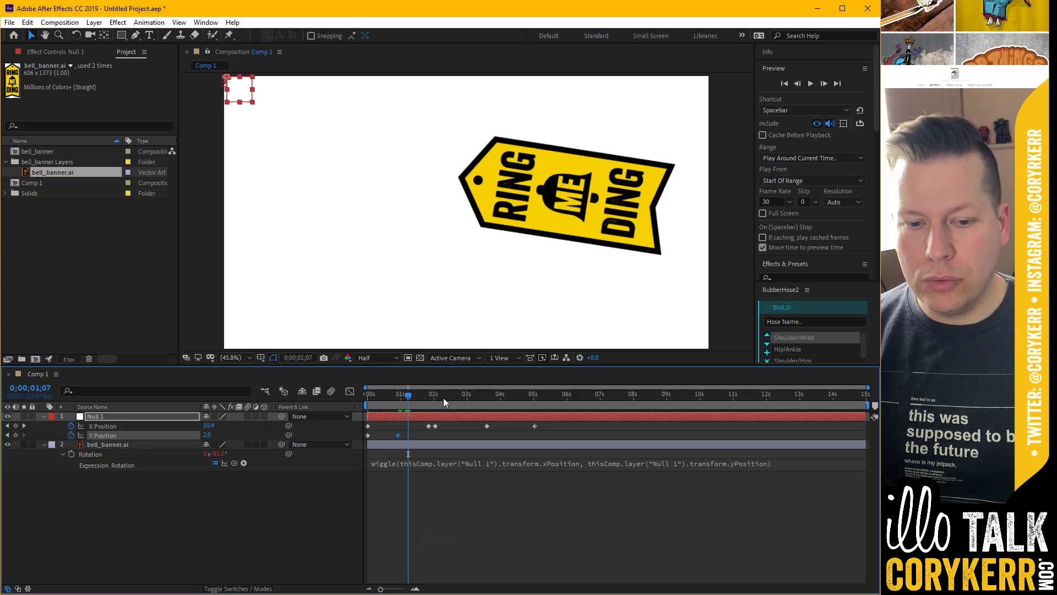
left_click_drag(409, 400, 380, 406)
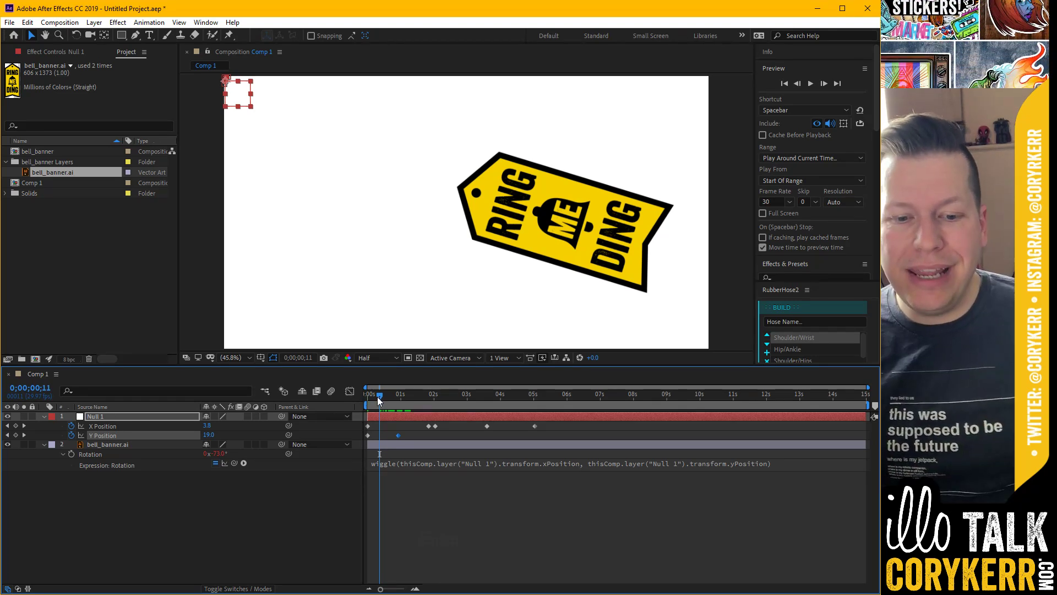
left_click_drag(379, 397, 389, 399)
key("space")
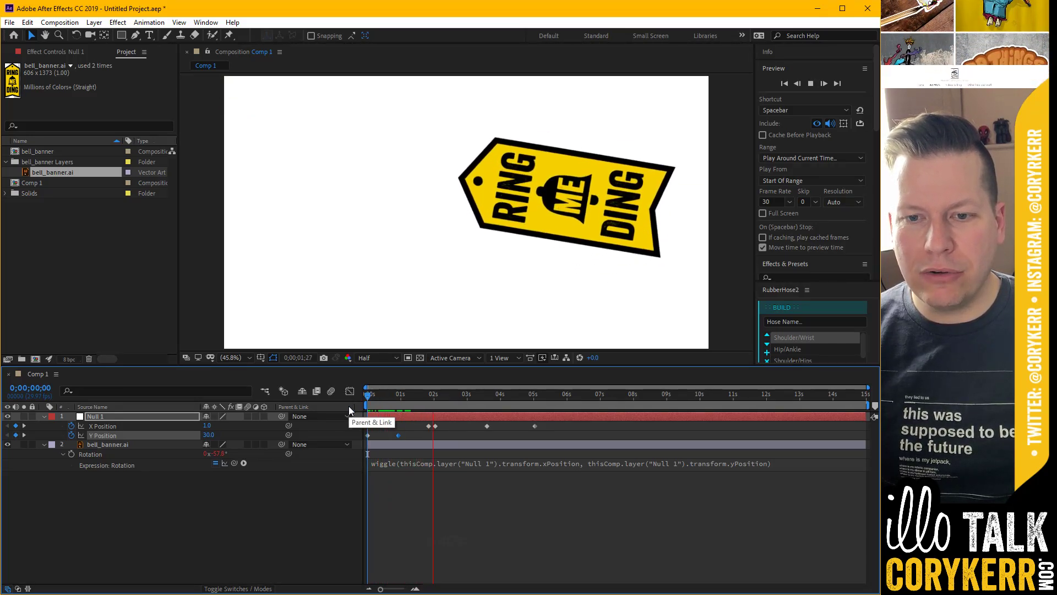
key("space")
- Add a holding Y Position keyframe of 2 at 0;00;01;13 on the null and set Y Position to 270 at 0;00;02;04
left_click(433, 434)
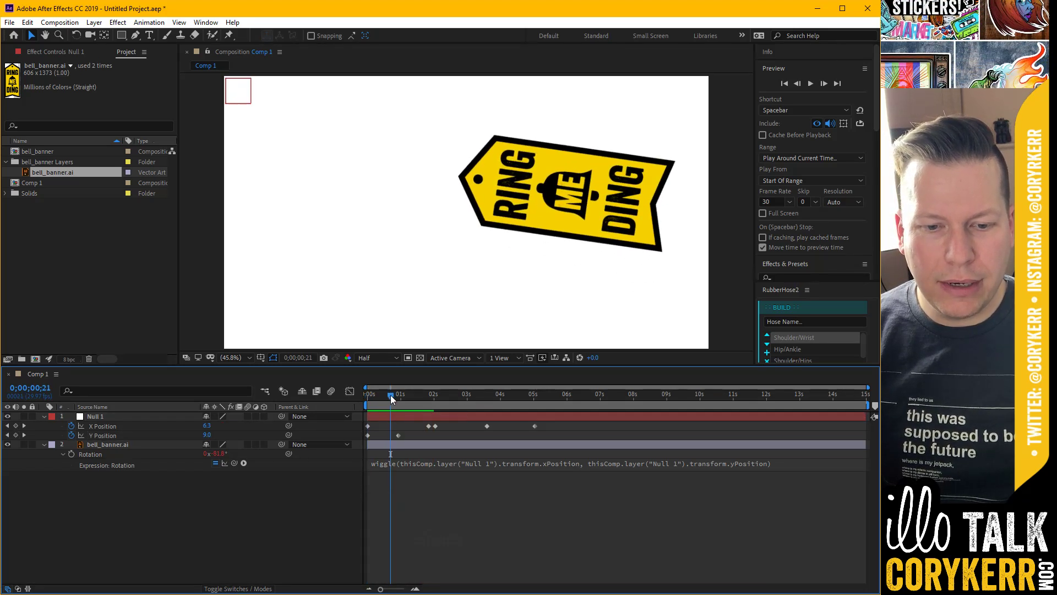
left_click_drag(391, 395, 415, 398)
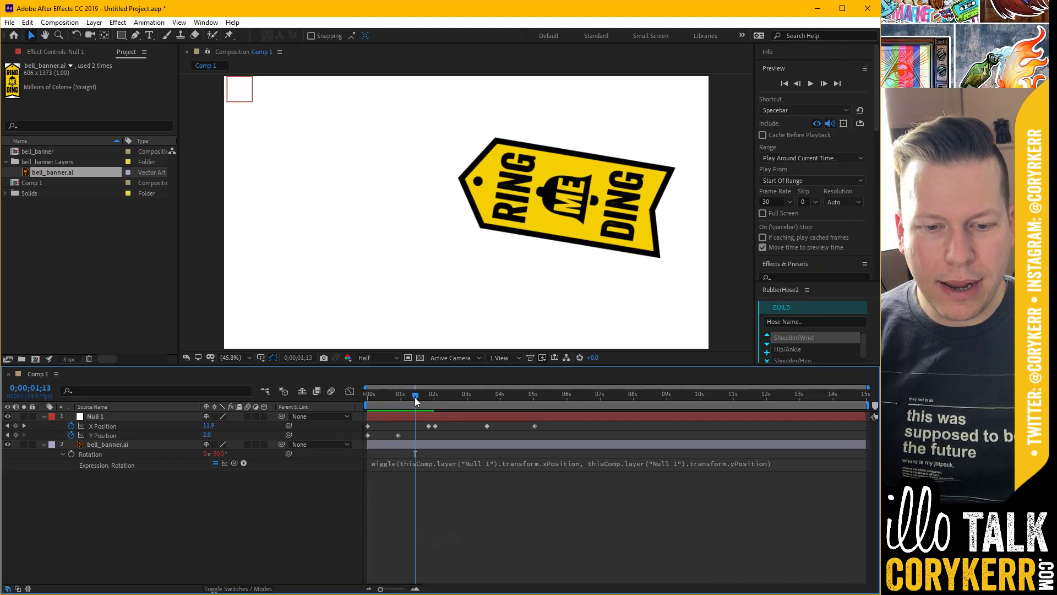
left_click(15, 435)
left_click_drag(414, 395, 437, 397)
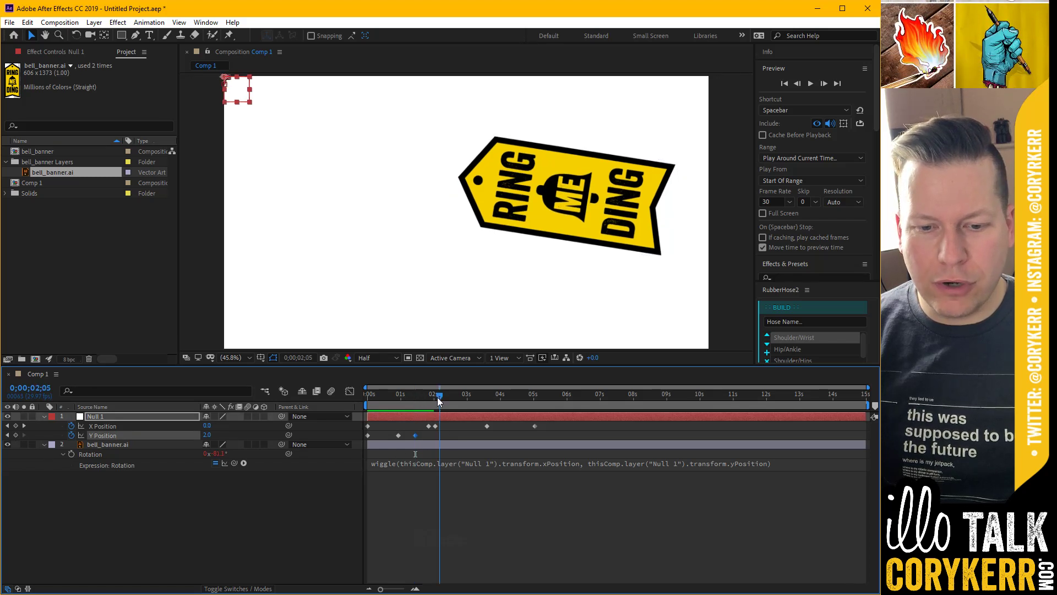
left_click(438, 398)
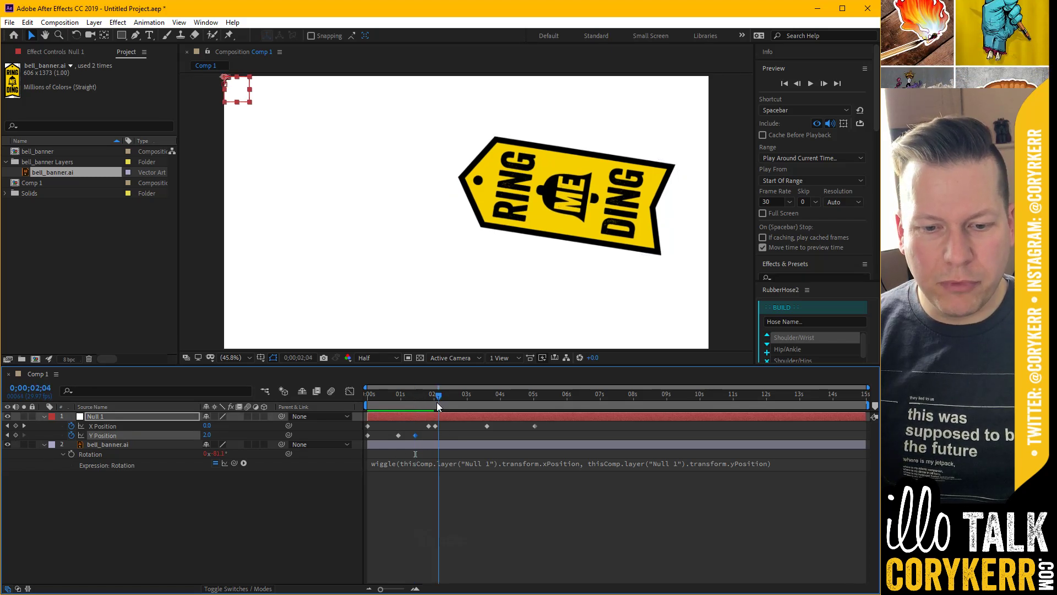
left_click(208, 435)
type("2")
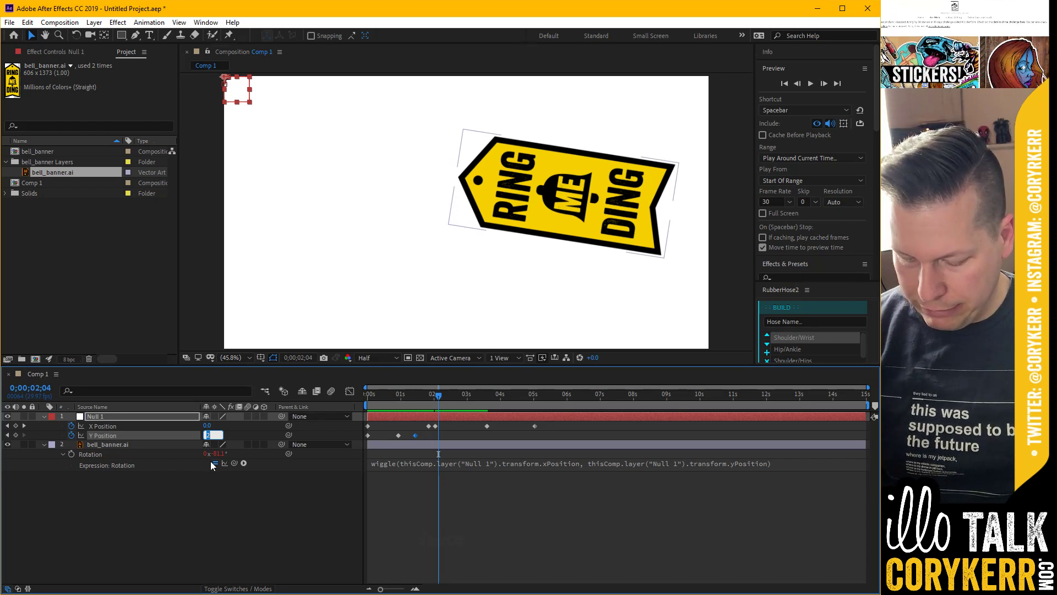
type("70")
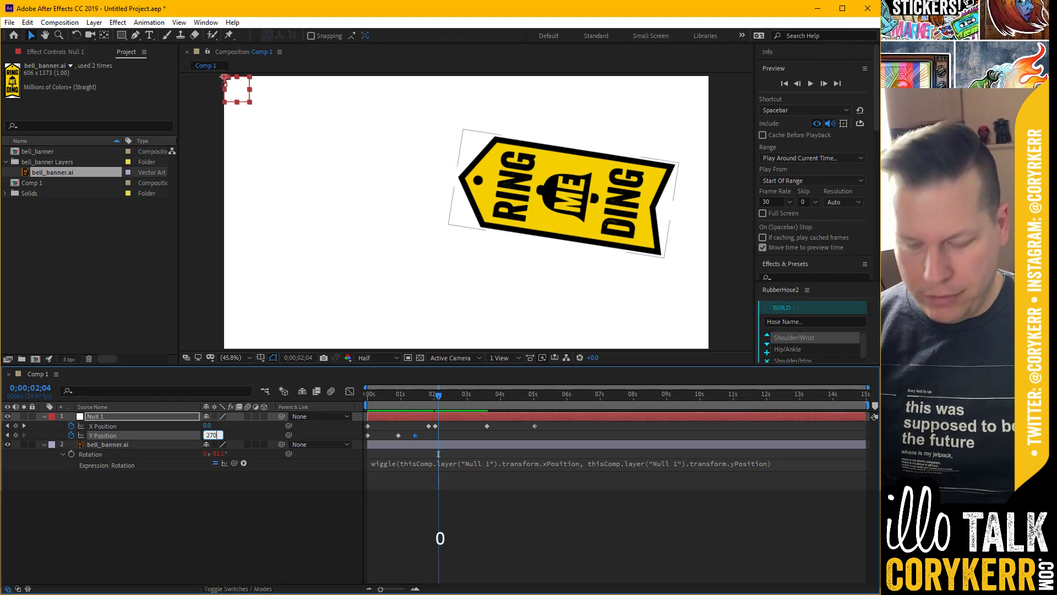
key("Return")
- Preview how the banner swings with the keyframed Y Position
left_click(414, 395)
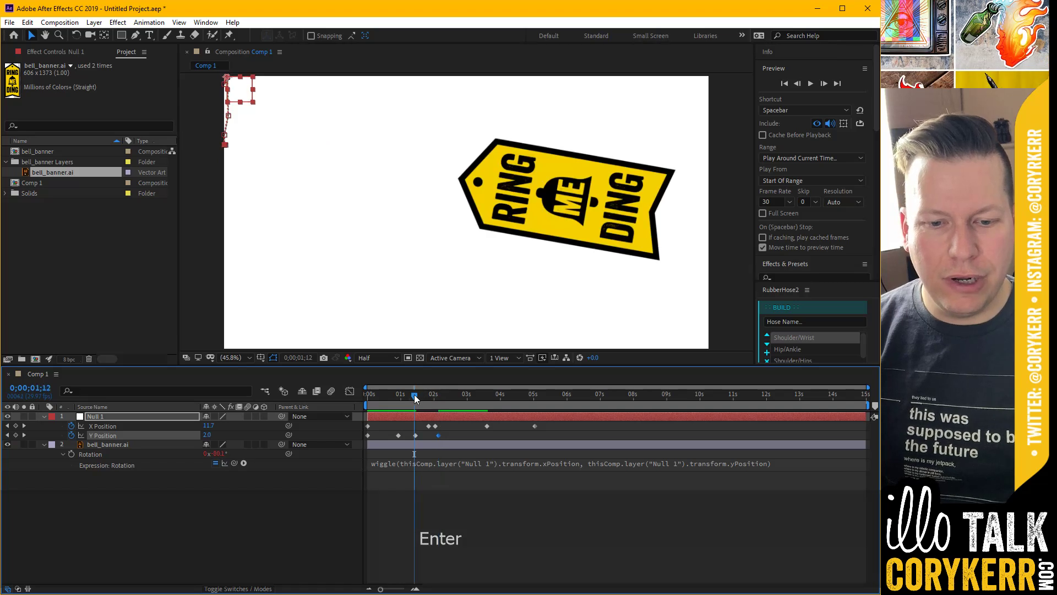
key("space")
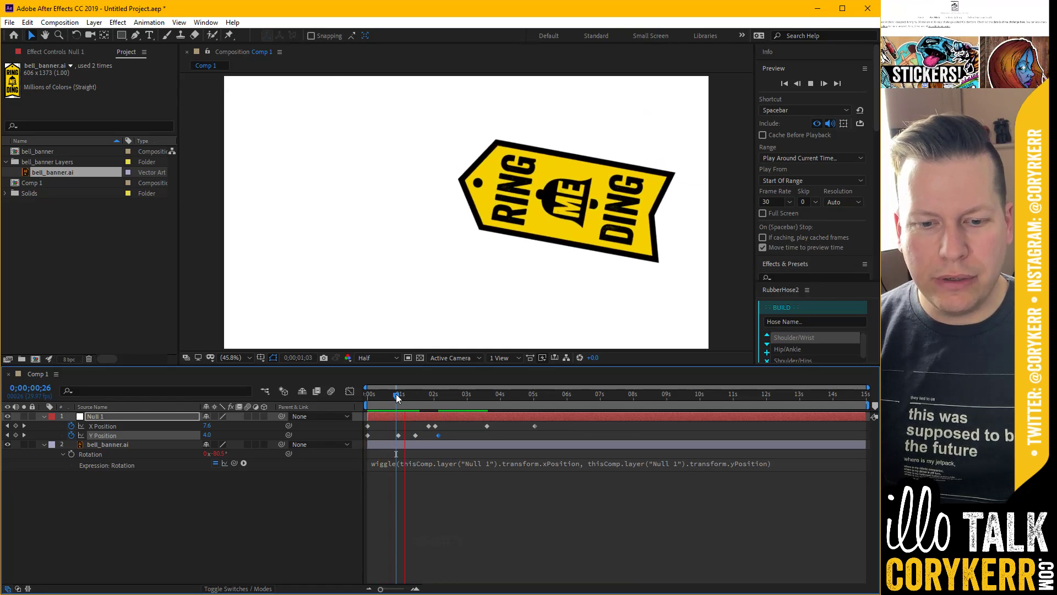
key("space")
- Delete all of the null's X Position keyframes except the one at the first frame
mouse_move(418, 418)
left_mouse_down()
mouse_move(497, 432)
mouse_move(417, 433)
left_mouse_up()
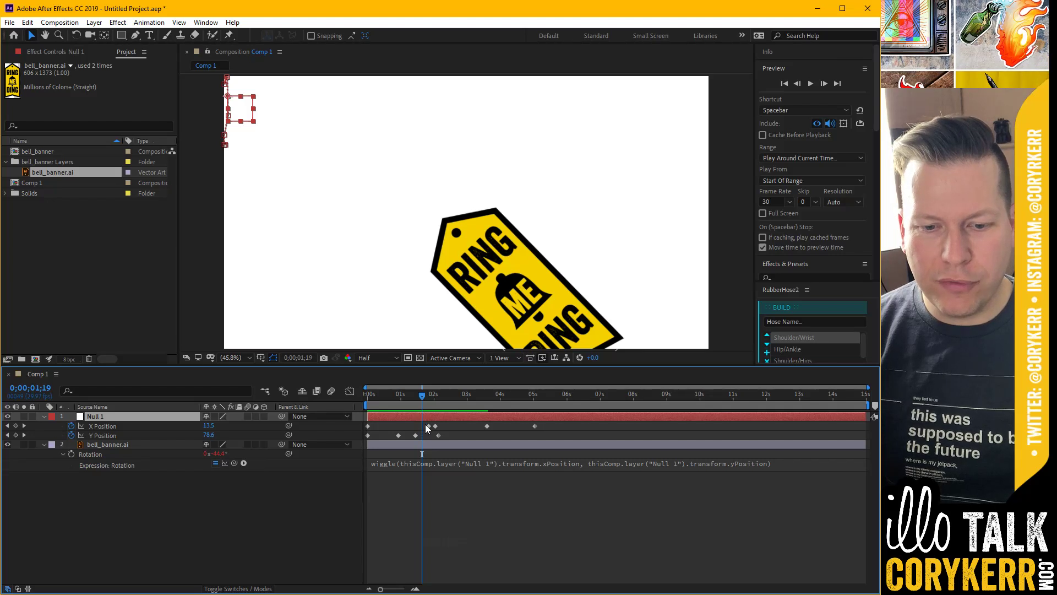
left_click(428, 427)
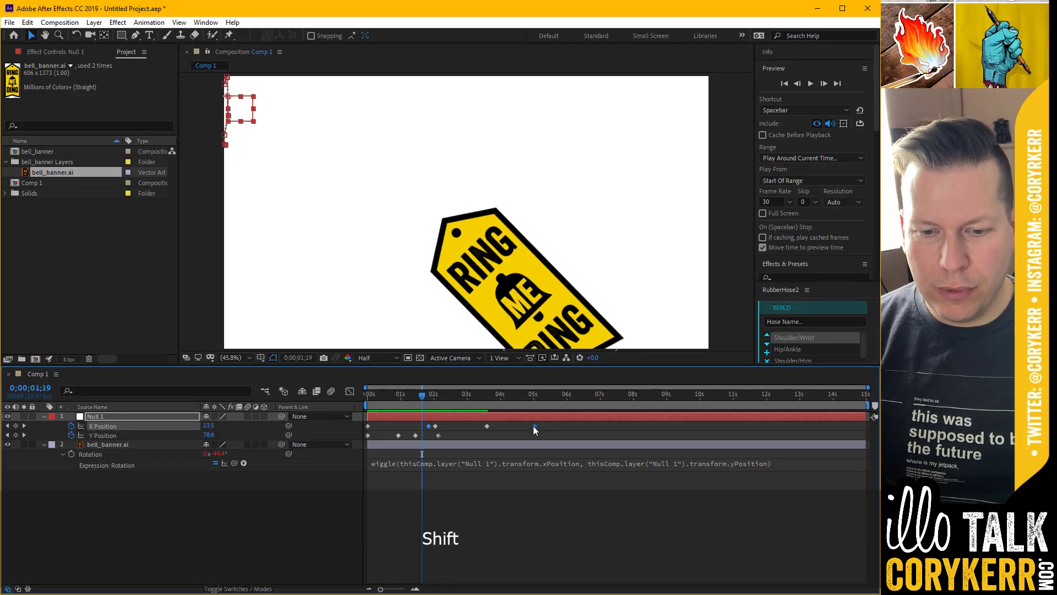
left_click_drag(546, 424, 421, 427)
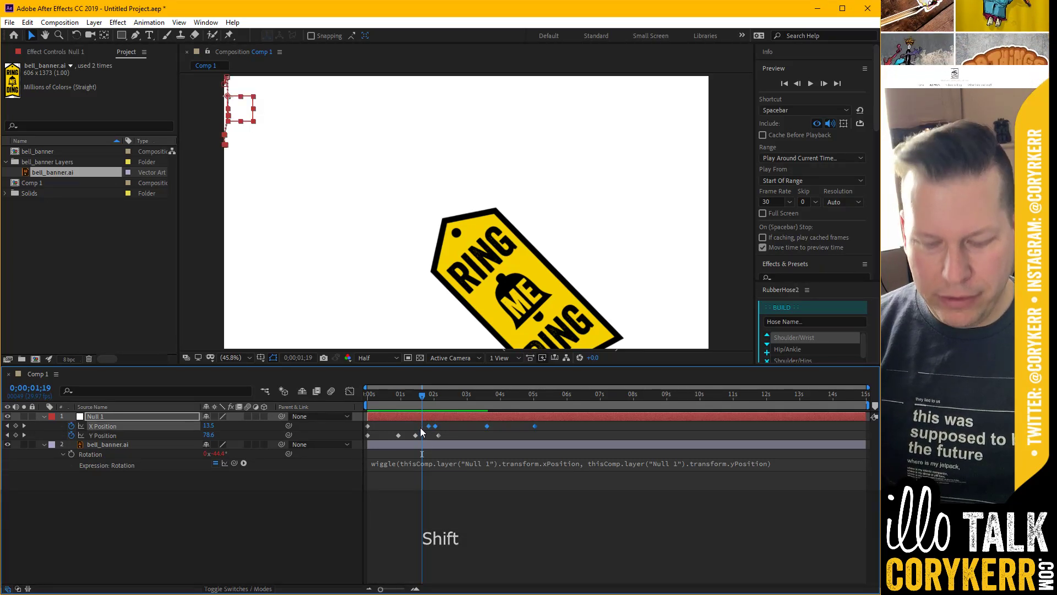
key("BackSpace")
left_click(368, 426)
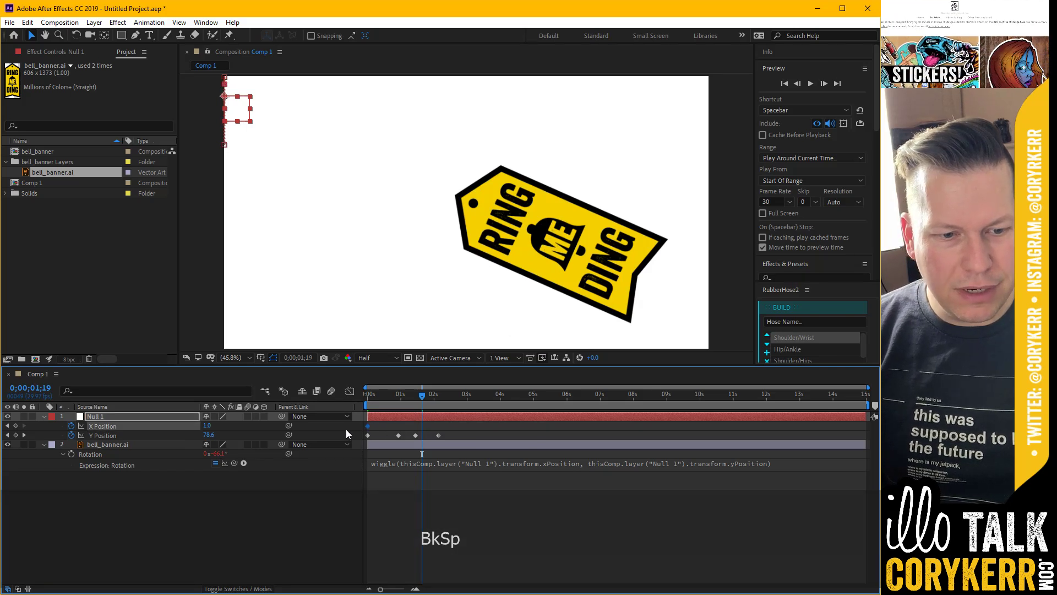
- Preview the banner's wiggle driven by the Y Position keyframes with X Position held constant
left_click_drag(408, 398, 397, 401)
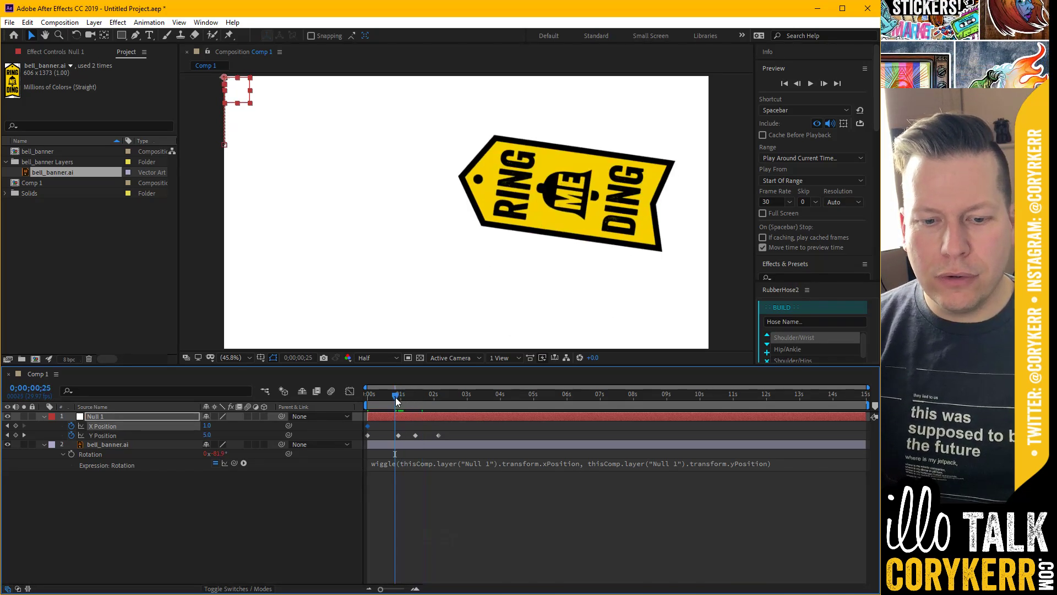
key("space")
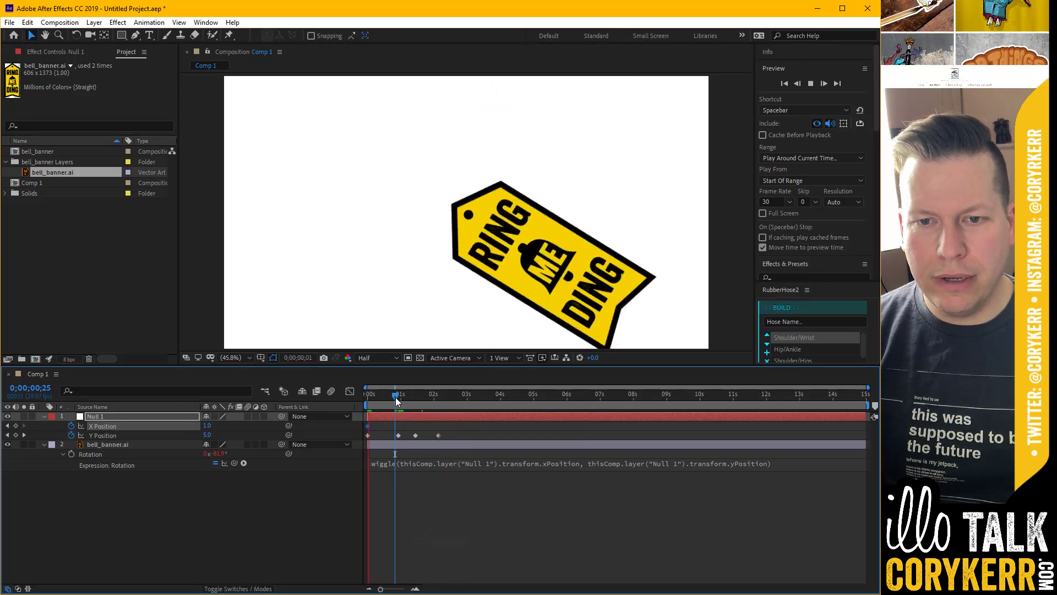
key("space")
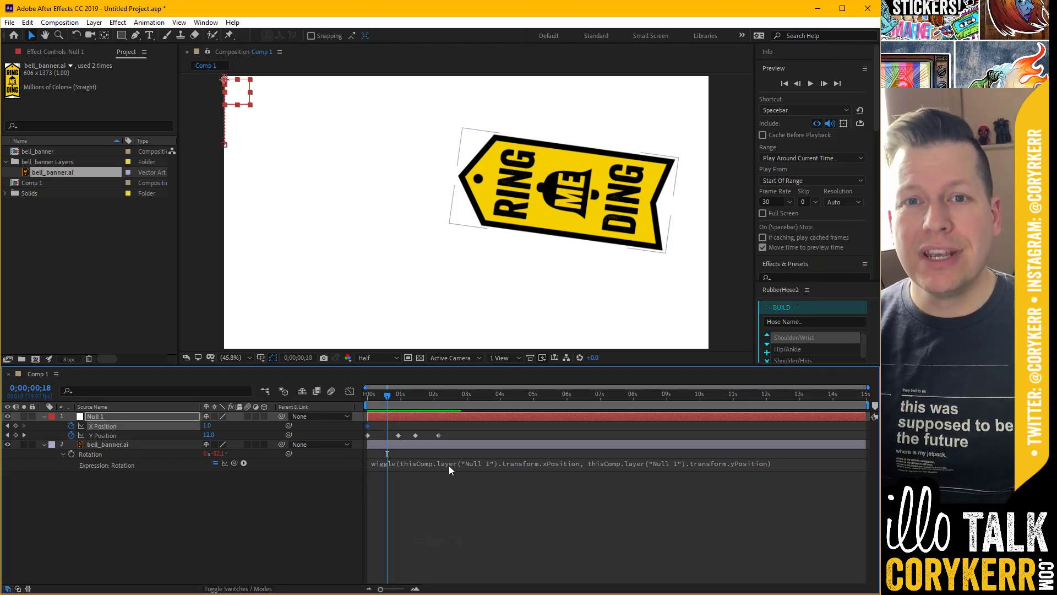
- Rewrite the banner's Rotation expression as wiggle(x,y) with placeholder arguments
left_click(384, 464)
type("wiggle")
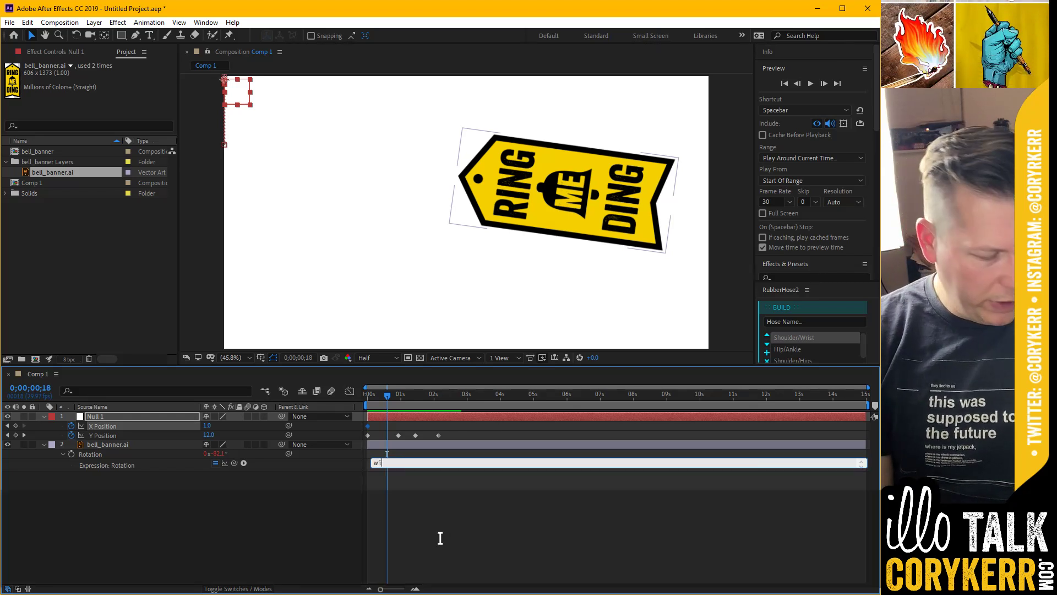
type("()")
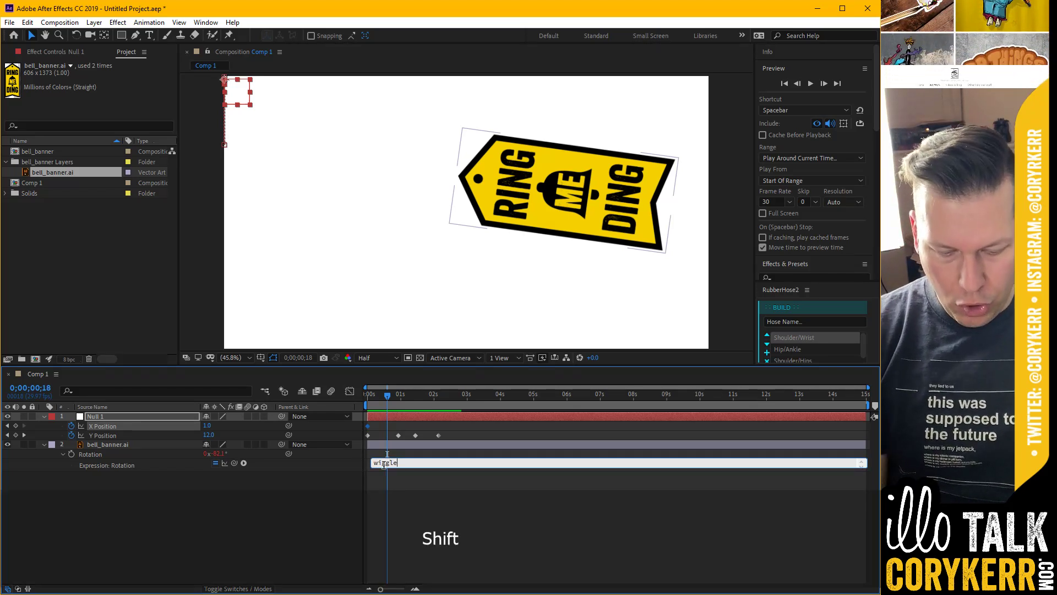
key("Left")
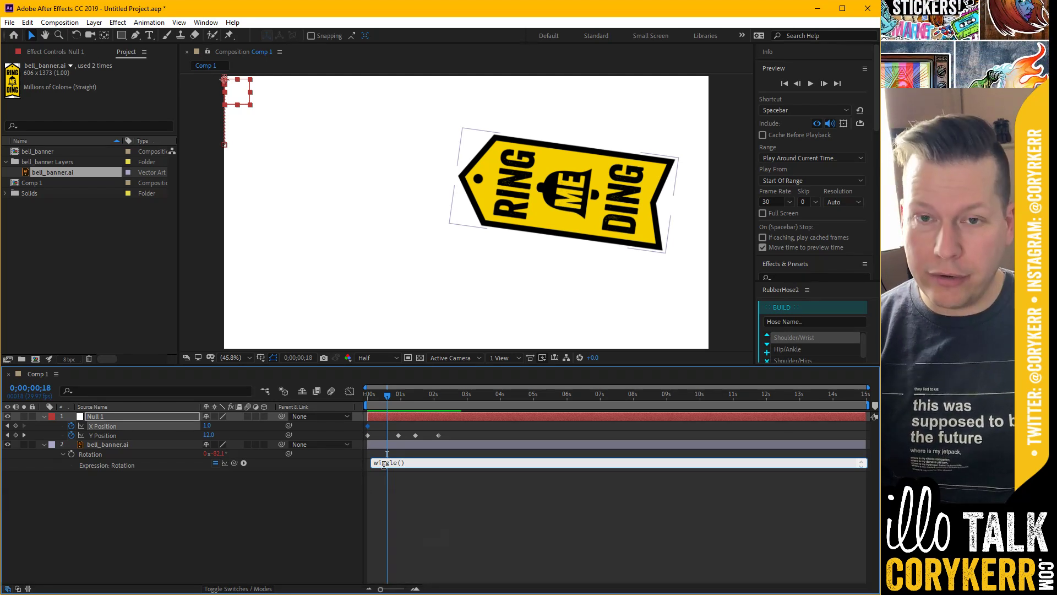
type("x")
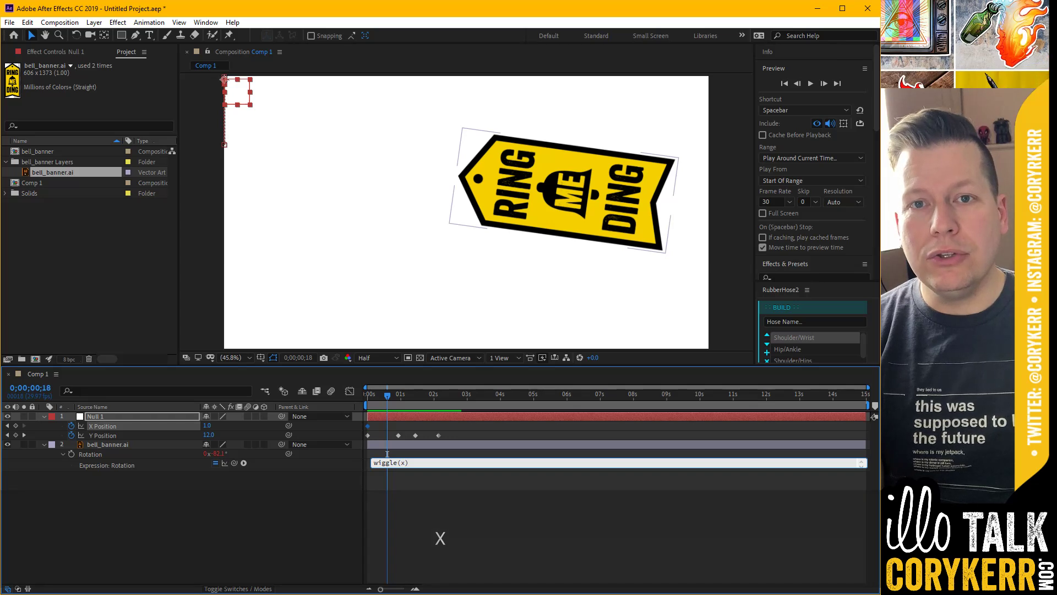
type(",")
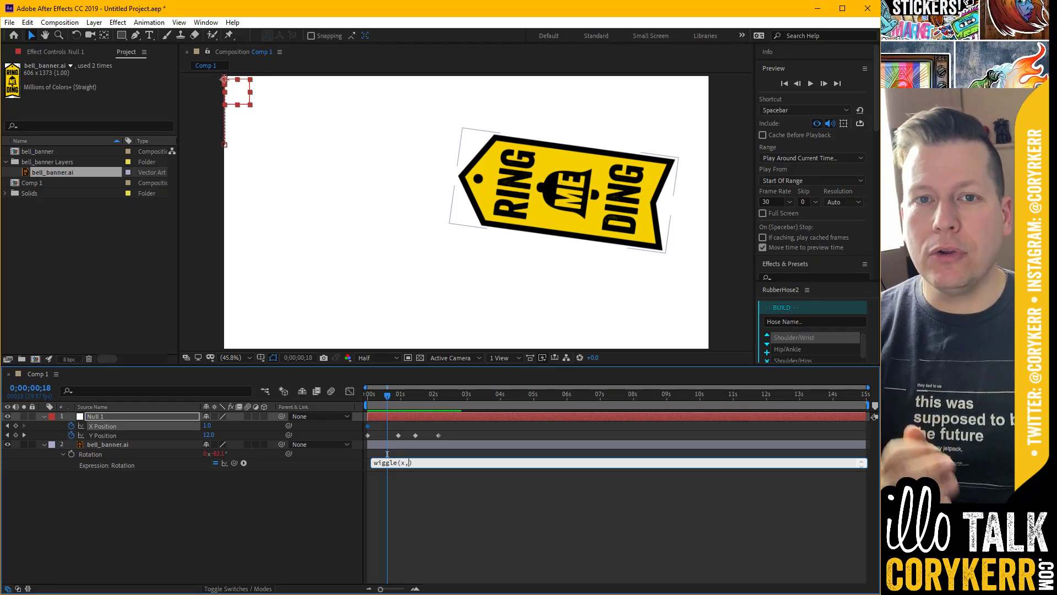
type("y")
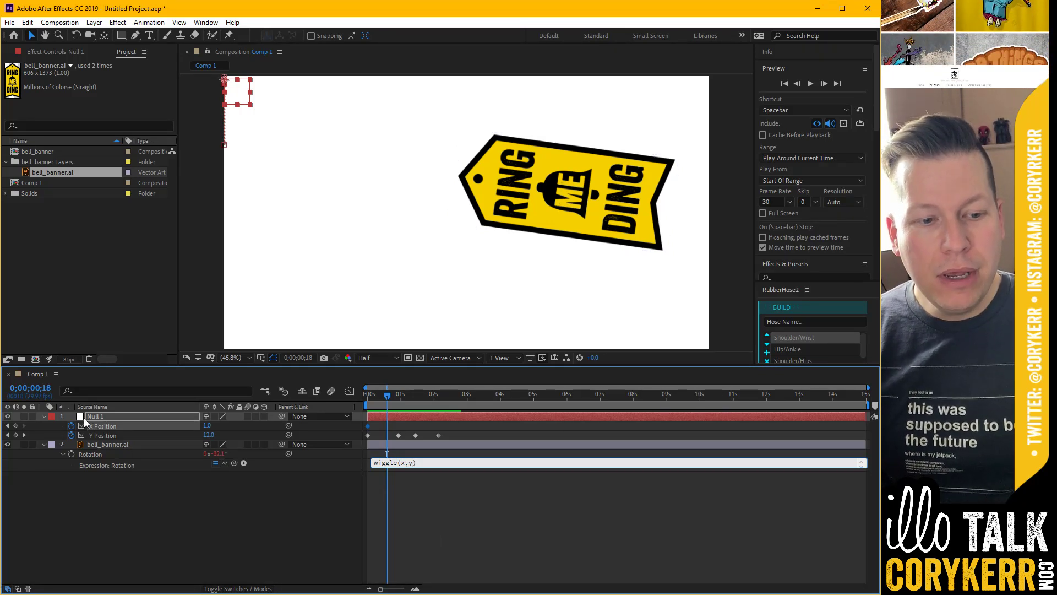
- Replace the x and y placeholders with pick-whipped links to the null's X Position and Y Position, and preview the result
left_click(405, 463)
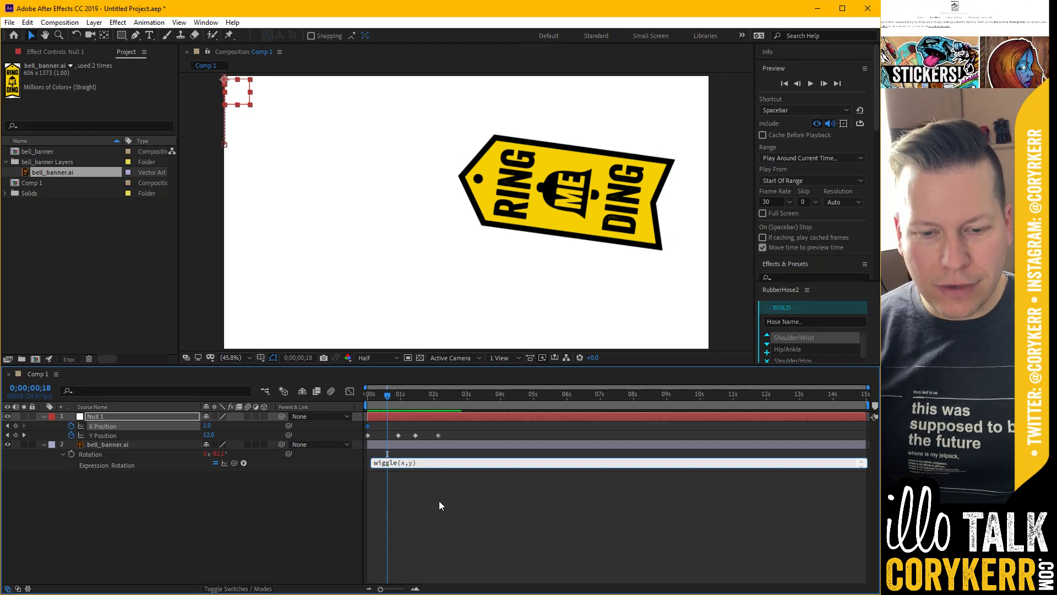
key("shift+Left")
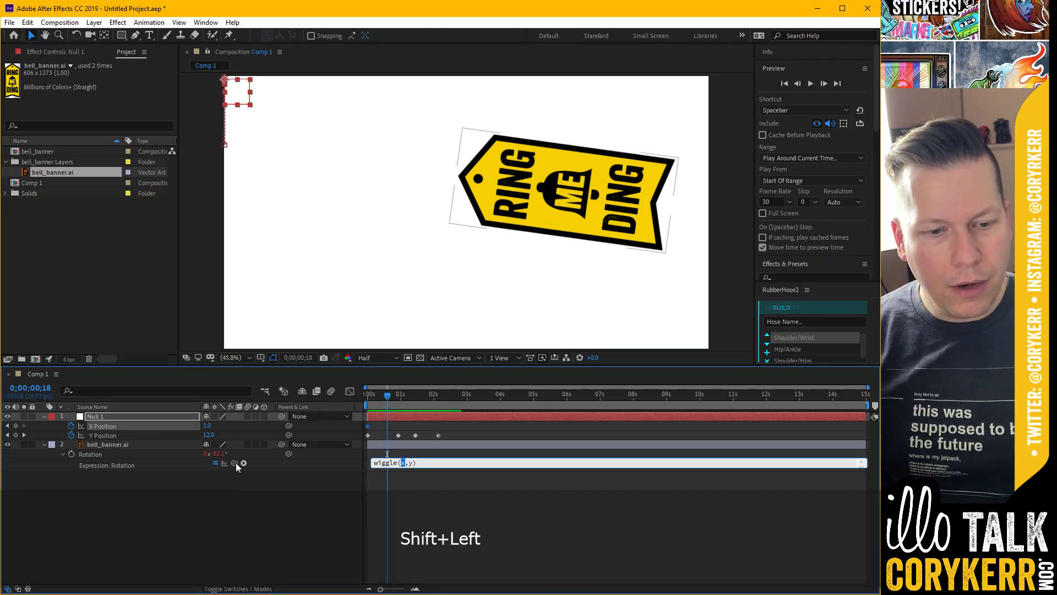
left_click_drag(235, 461, 108, 428)
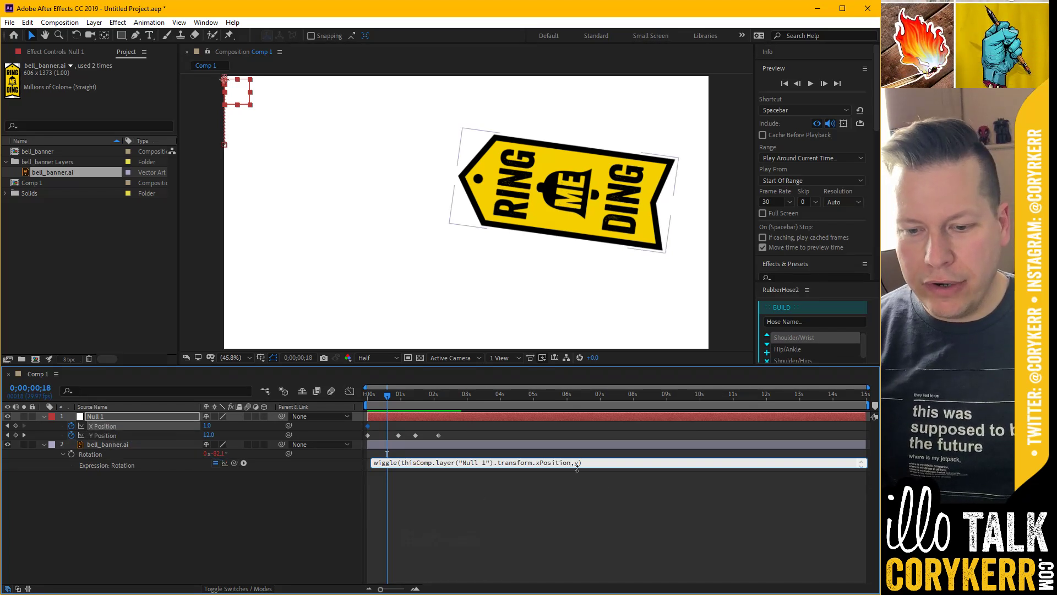
key("Right")
key("shift+Right")
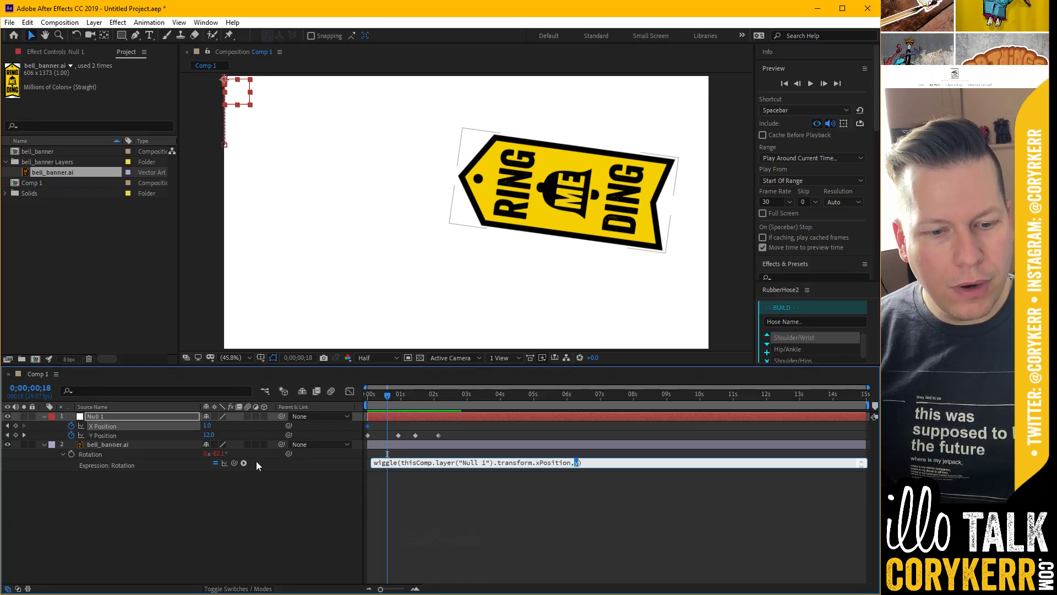
left_click_drag(234, 463, 134, 435)
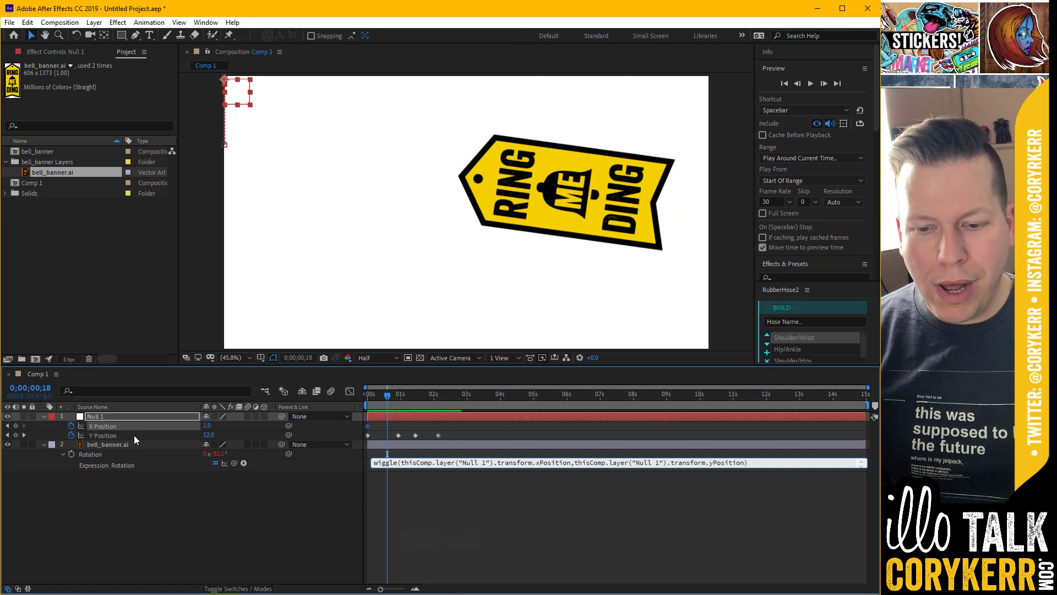
left_click(388, 396)
key("space")
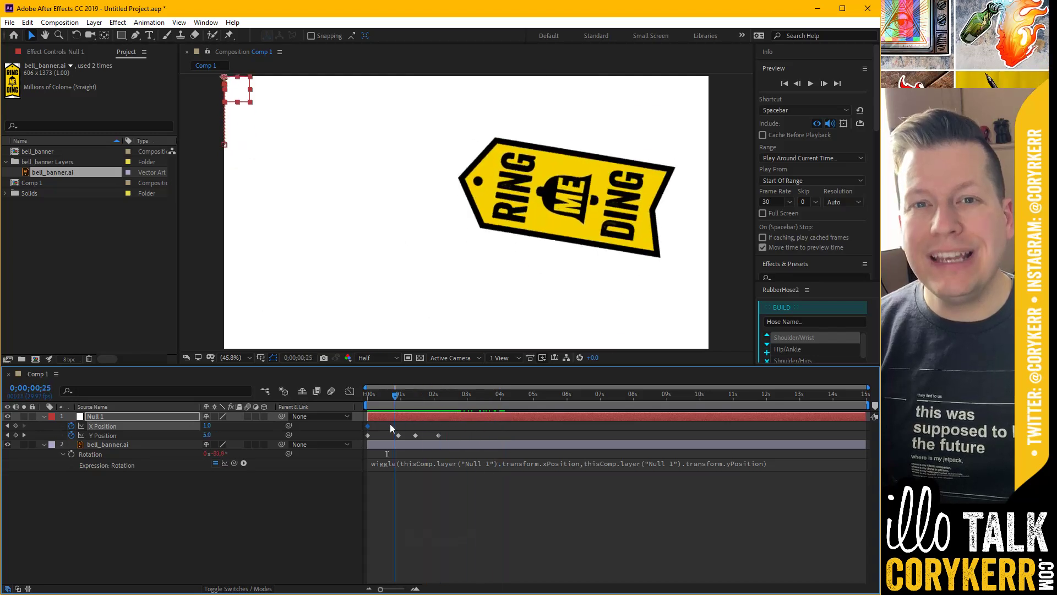